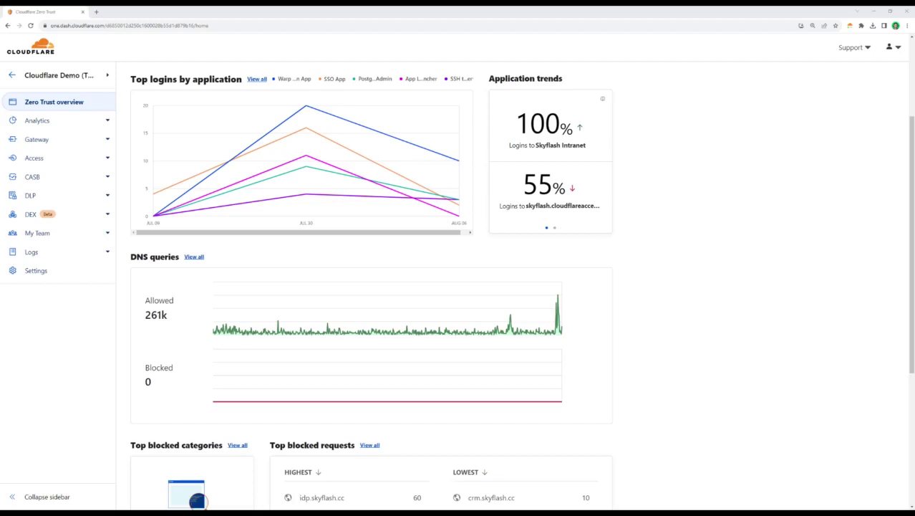
- Confirm WARP shows Connected, then bring up the Gateway Firewall policies list of seven DNS policies
left_click(864, 509)
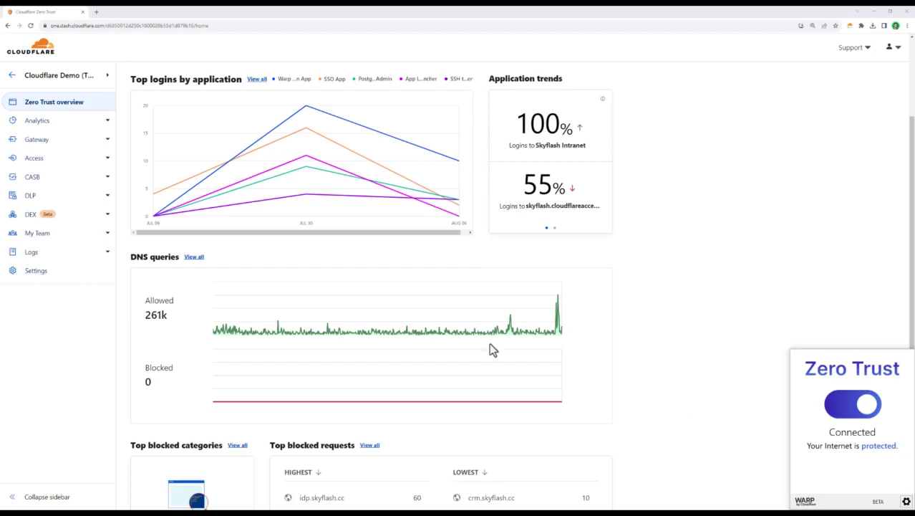
left_click(62, 142)
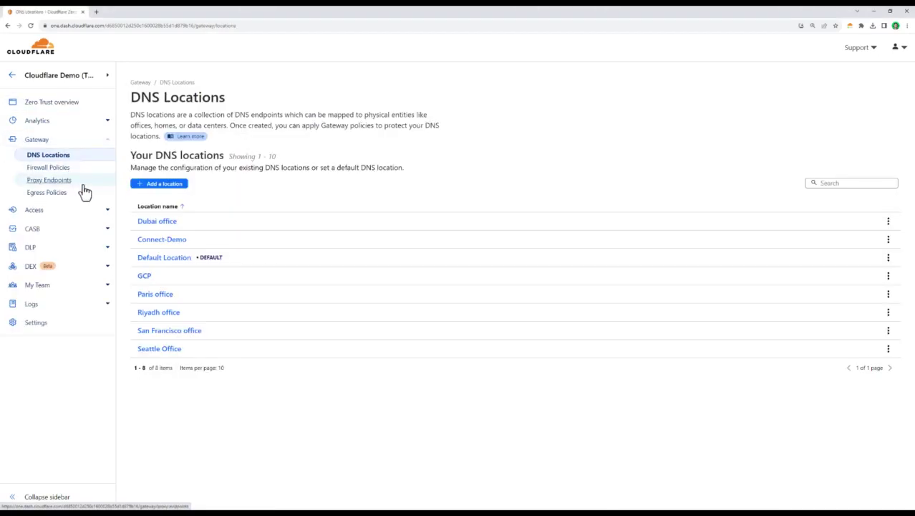
left_click(84, 190)
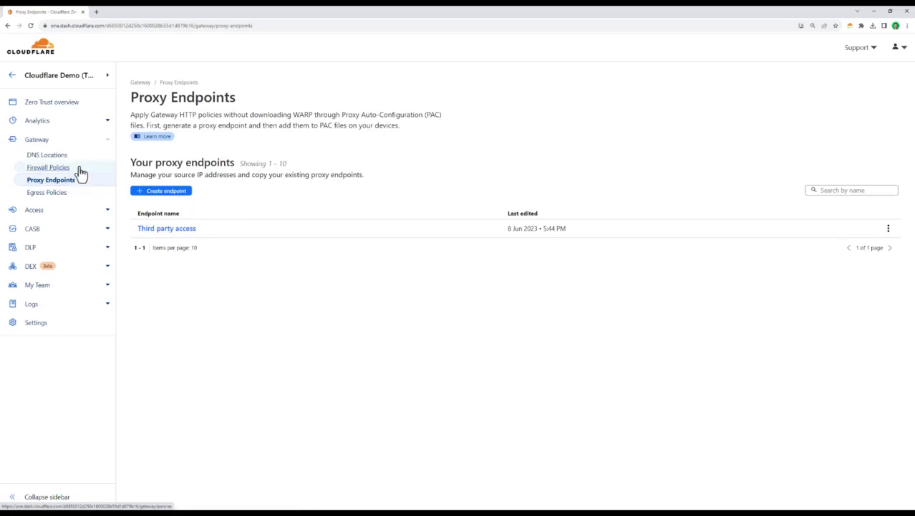
left_click(80, 169)
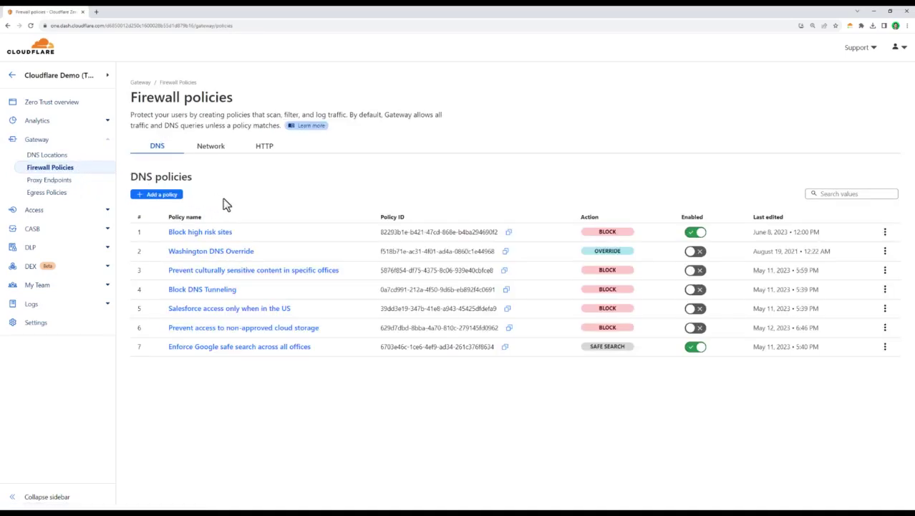
- Load poker.com in an incognito window and confirm the Unauthorized access block page appears
key("ctrl+shift+n")
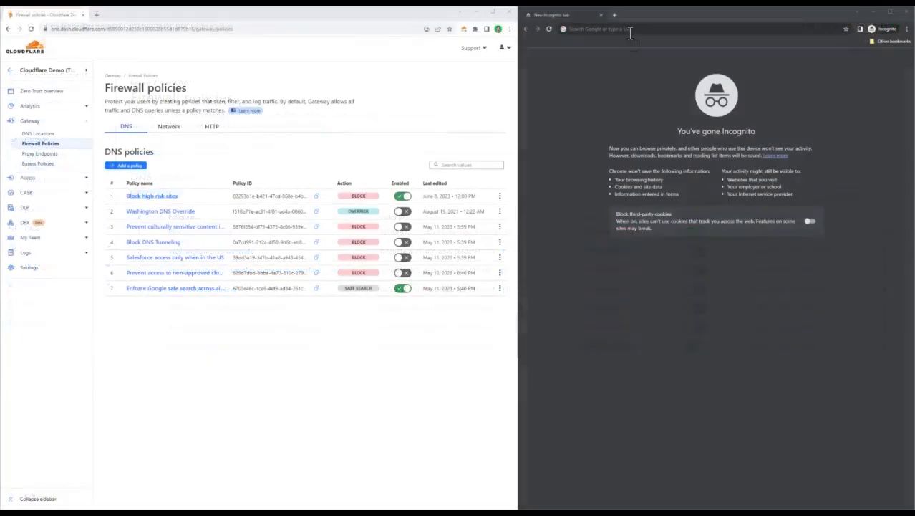
type("poker.com")
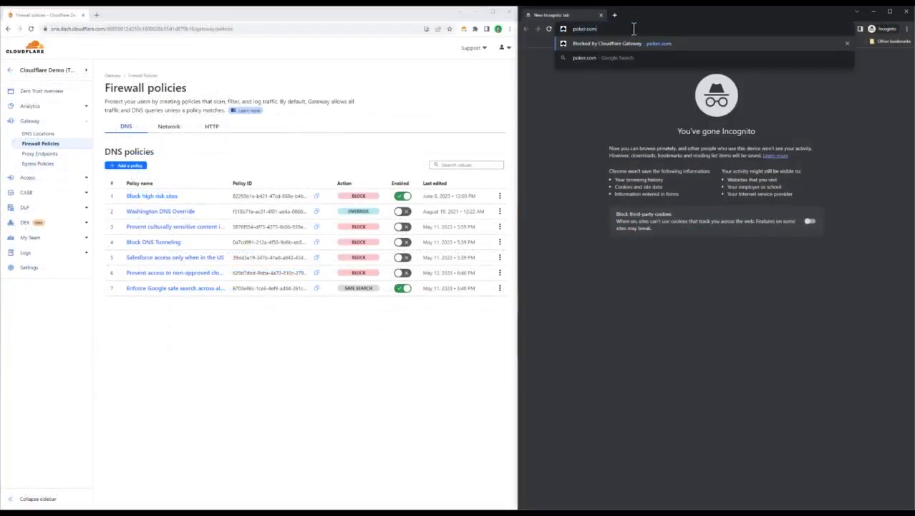
key("Return")
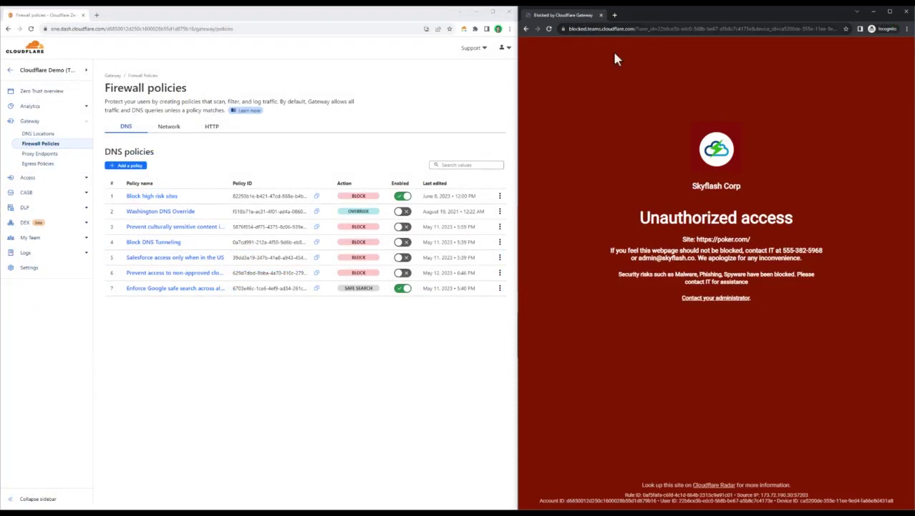
left_click(499, 196)
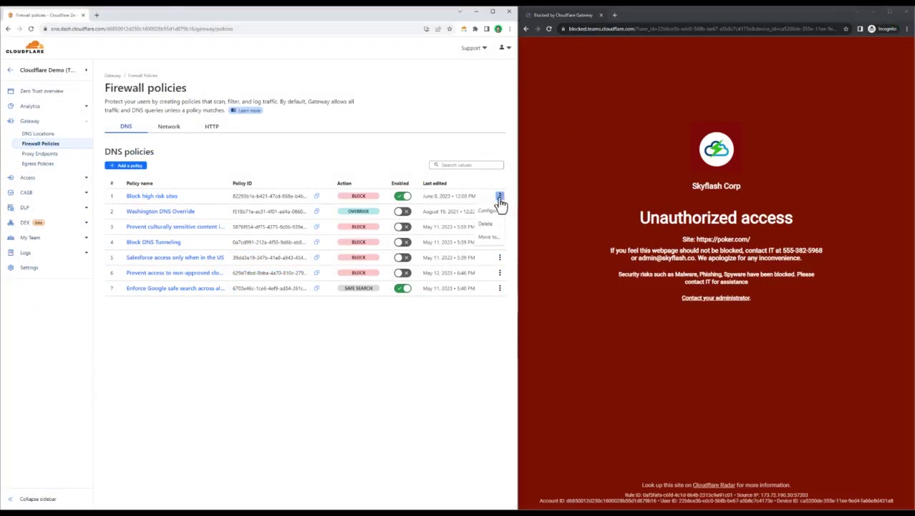
- Open the Block high risk sites policy and review its risky-category and Gambling conditions excluding skyflash.co
left_click(489, 211)
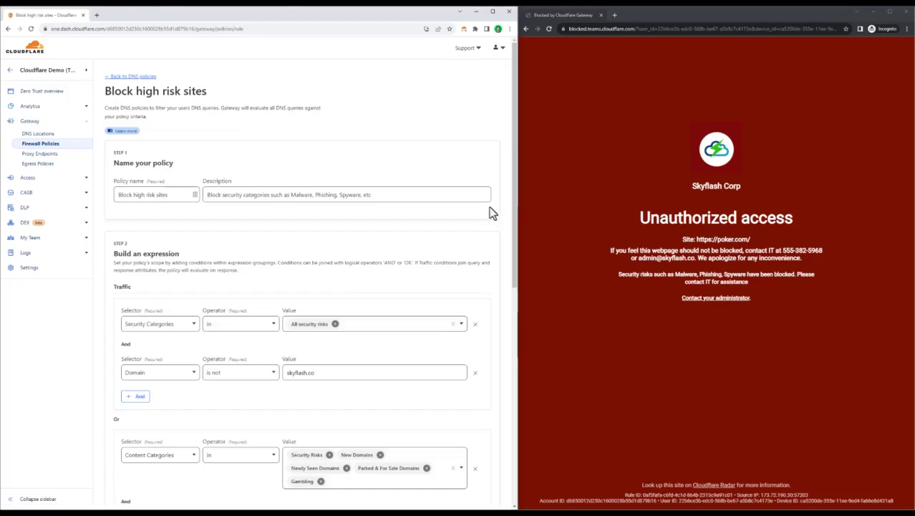
scroll(486, 236, "down", 3)
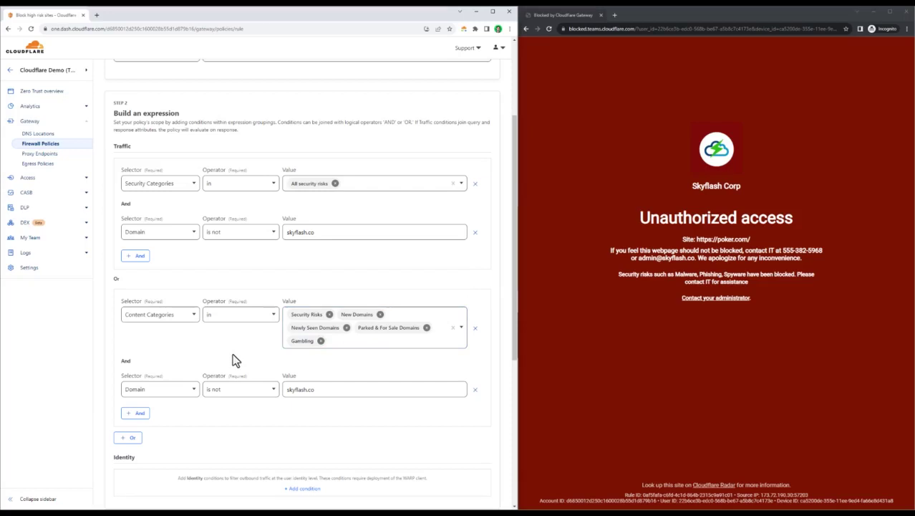
scroll(237, 360, "down", 1)
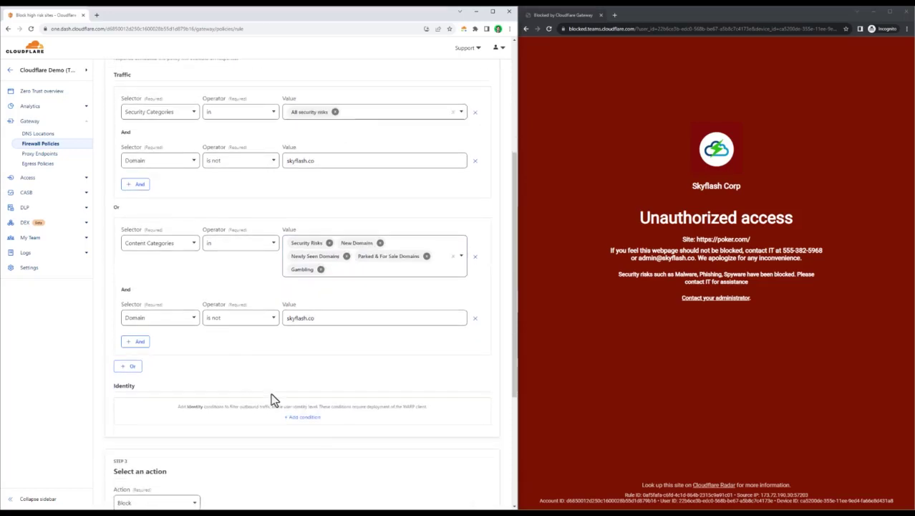
- Try adding an identity condition, remove it again, and review the available Block action options
left_click(303, 417)
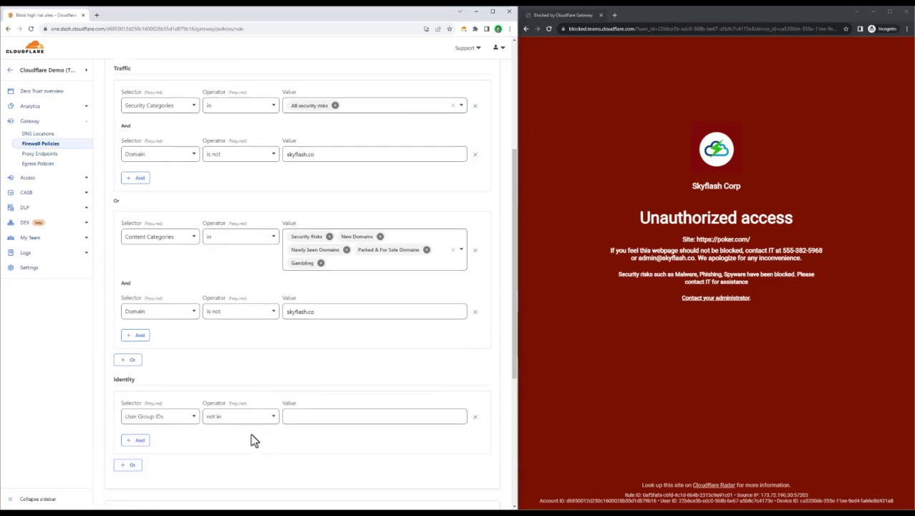
left_click(193, 419)
left_click(337, 427)
left_click(476, 418)
scroll(459, 419, "down", 3)
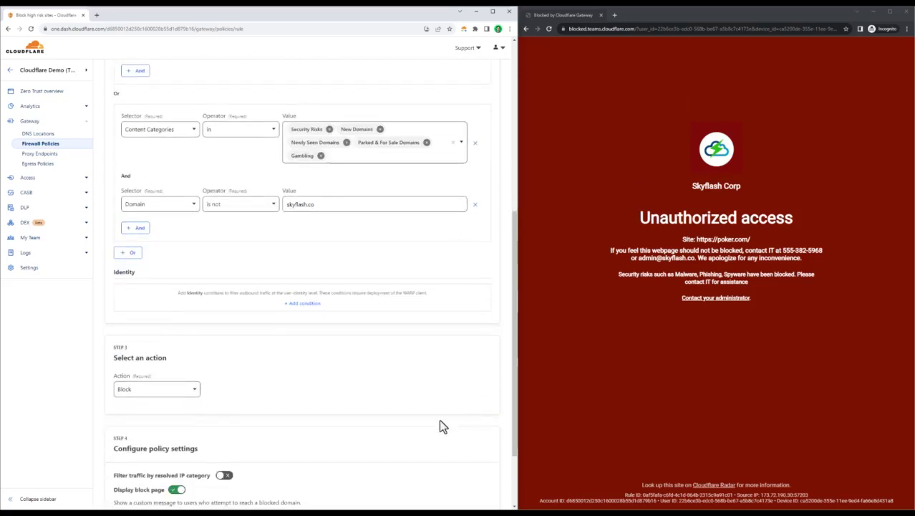
left_click(192, 391)
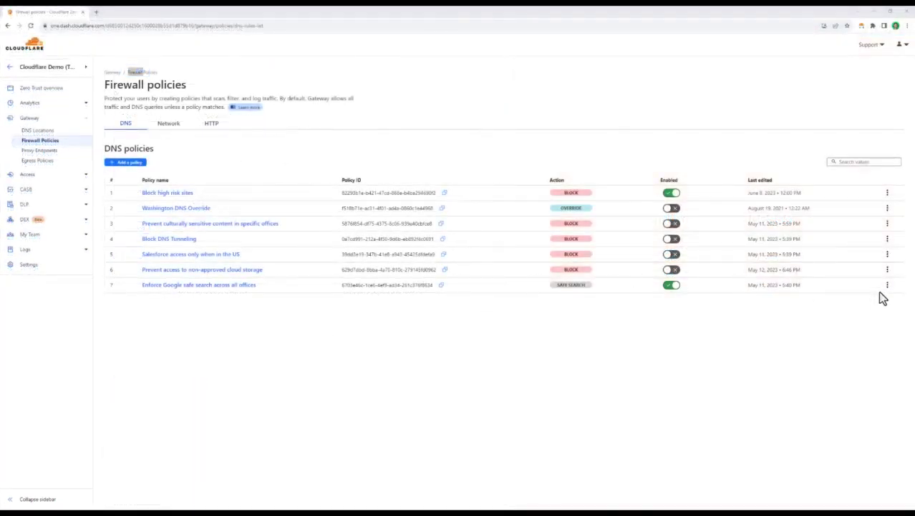
- Open the Enforce Google safe search across all offices policy and list the locations it covers
left_click(887, 285)
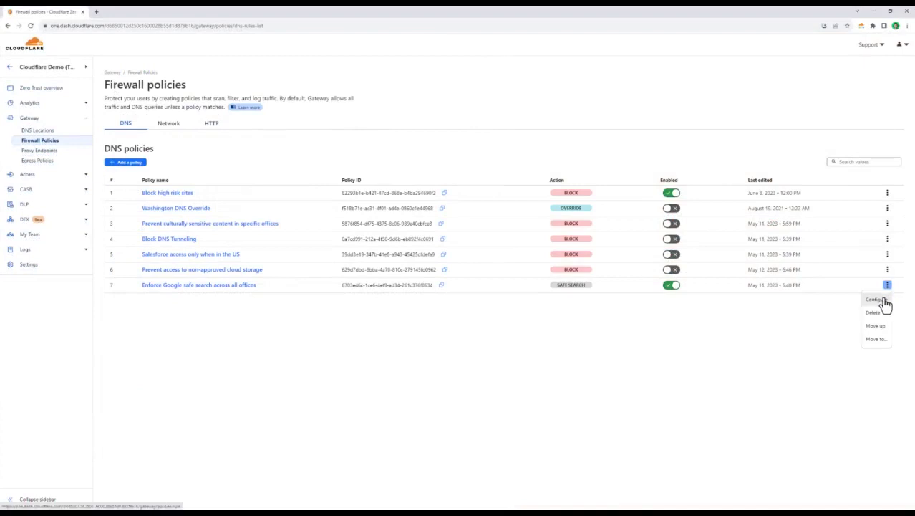
left_click(885, 302)
scroll(862, 229, "down", 3)
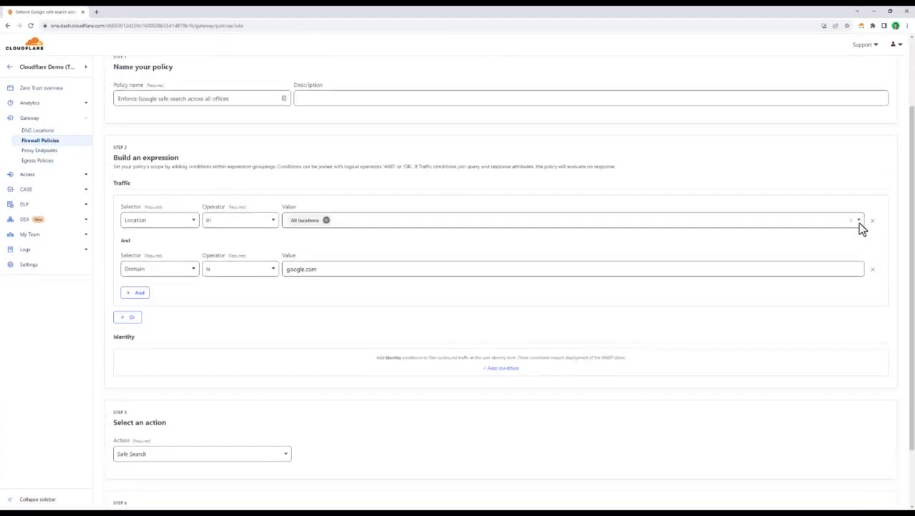
left_click(858, 207)
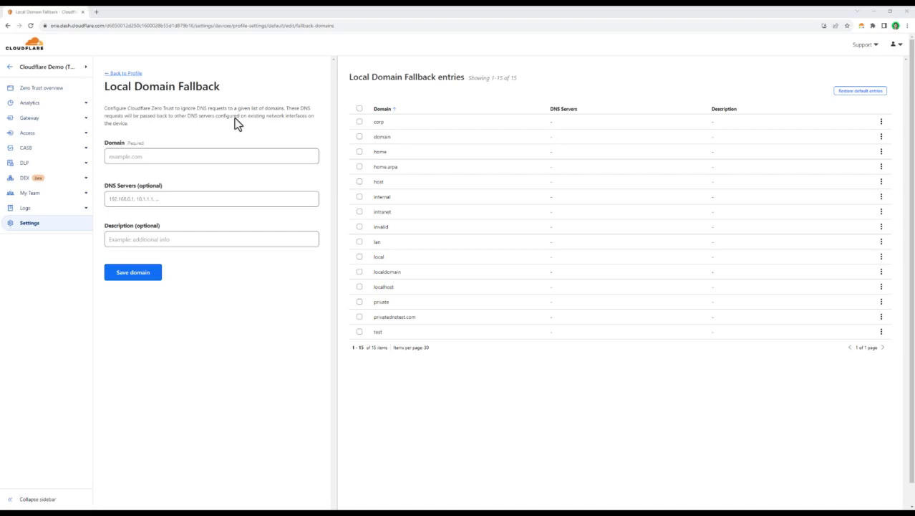
left_click(84, 122)
left_click(48, 143)
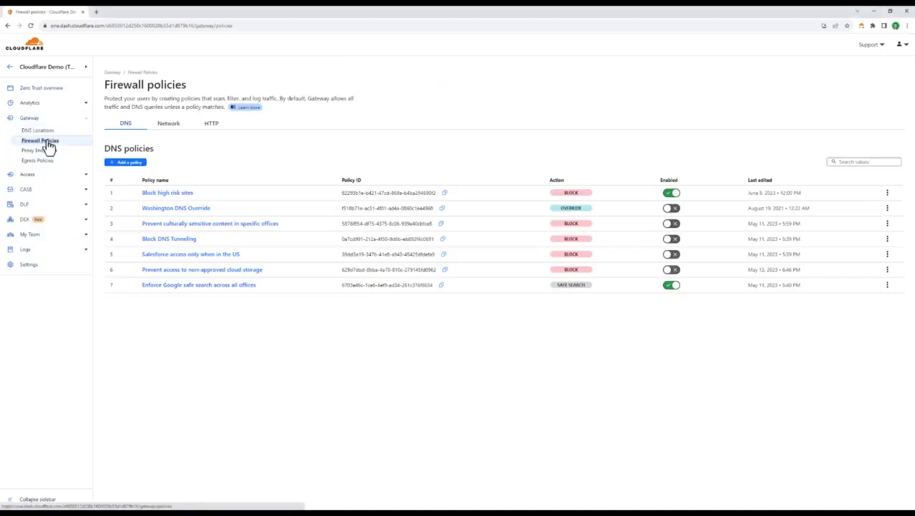
left_click(212, 126)
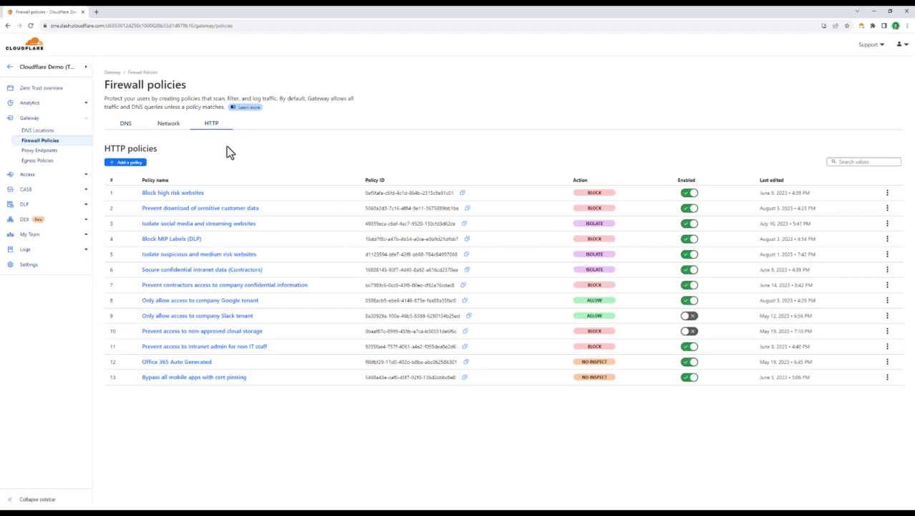
left_click(191, 195)
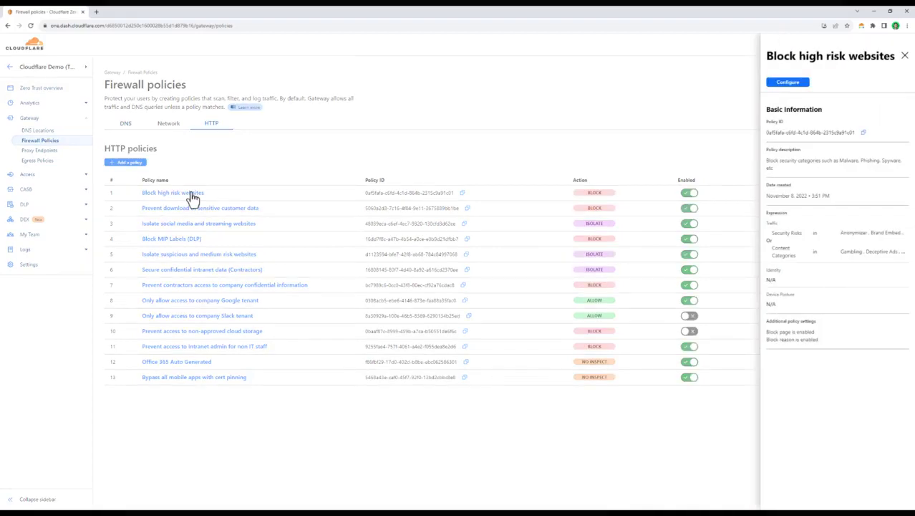
left_click(788, 82)
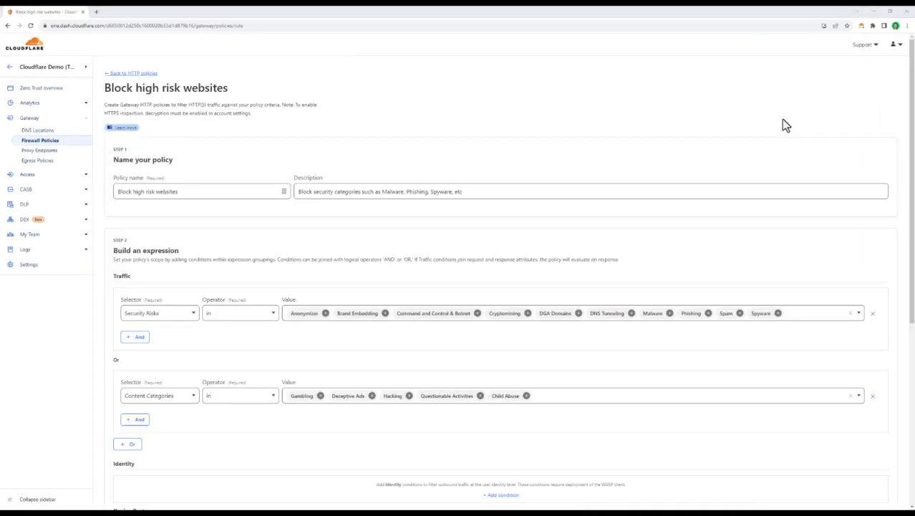
scroll(785, 125, "down", 5)
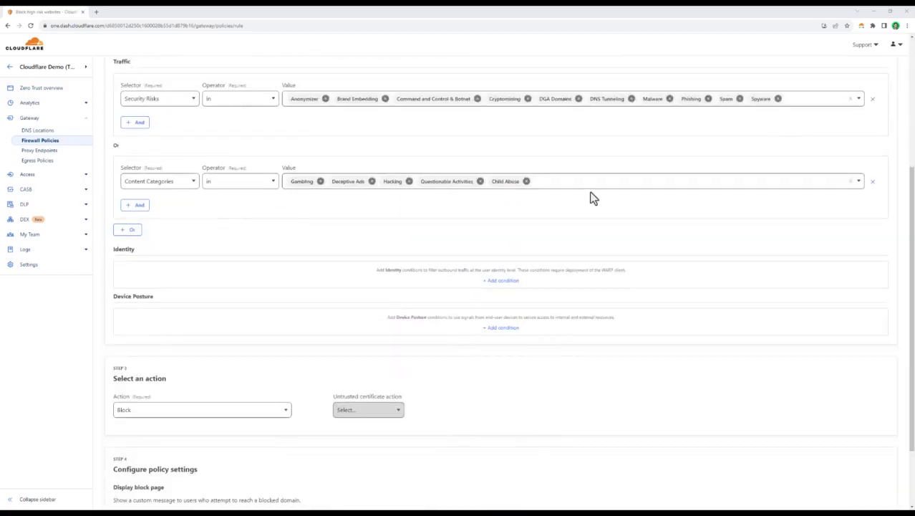
left_click(145, 205)
left_click(147, 234)
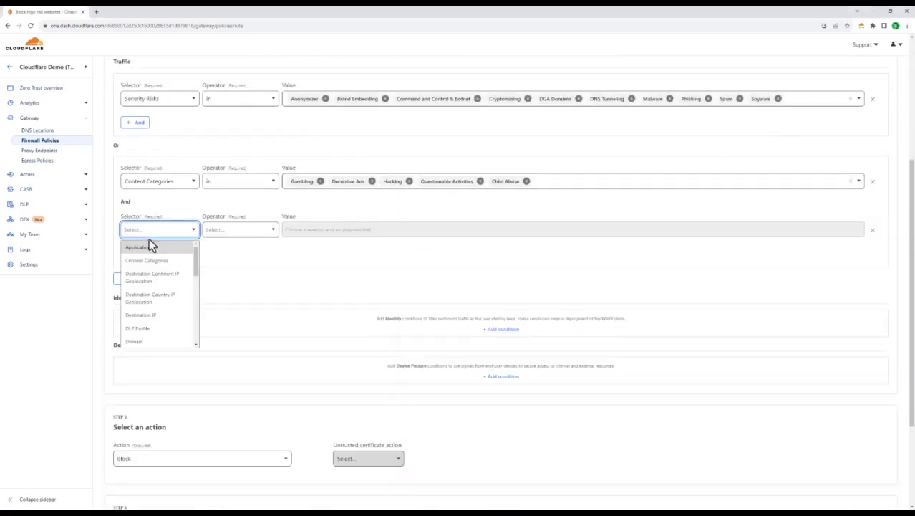
scroll(165, 322, "down", 1)
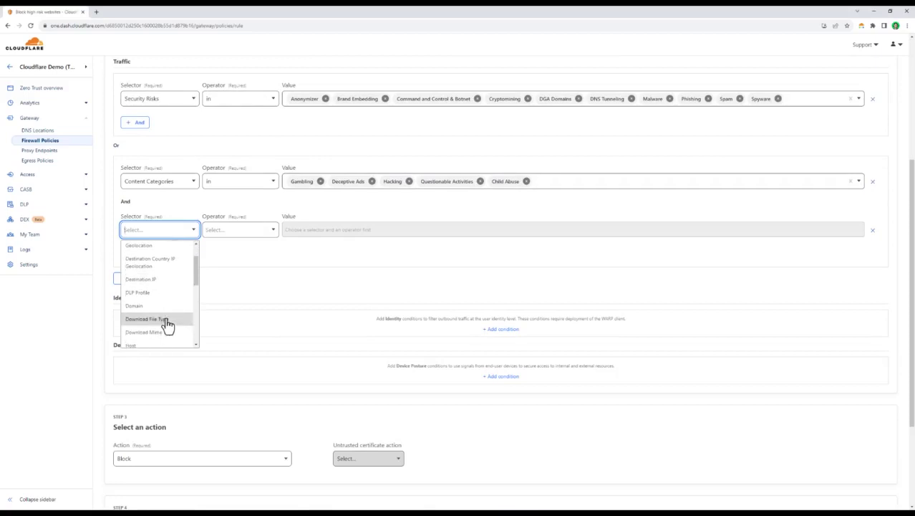
scroll(165, 319, "down", 1)
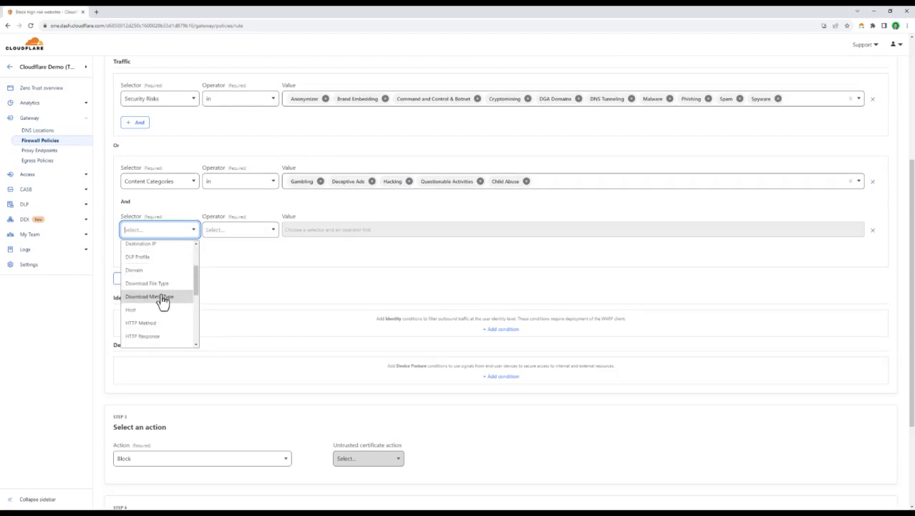
scroll(162, 296, "down", 1)
left_click(160, 289)
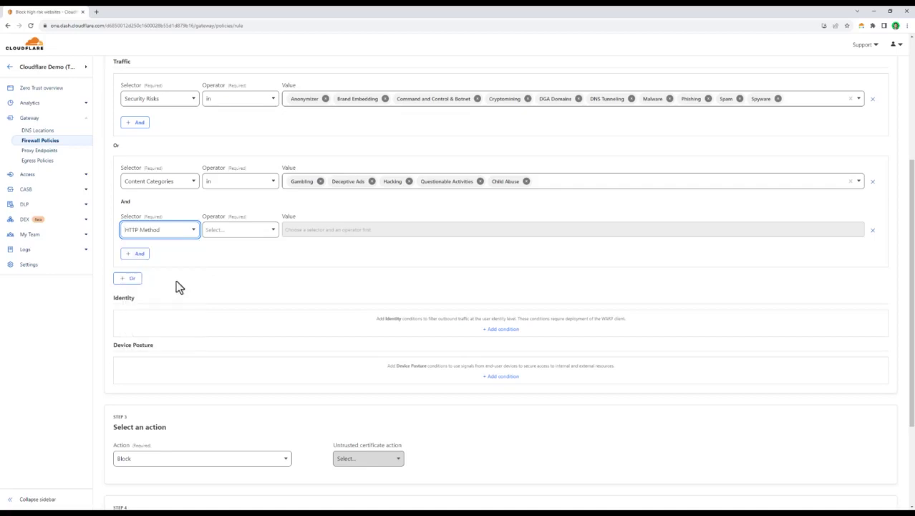
left_click(251, 230)
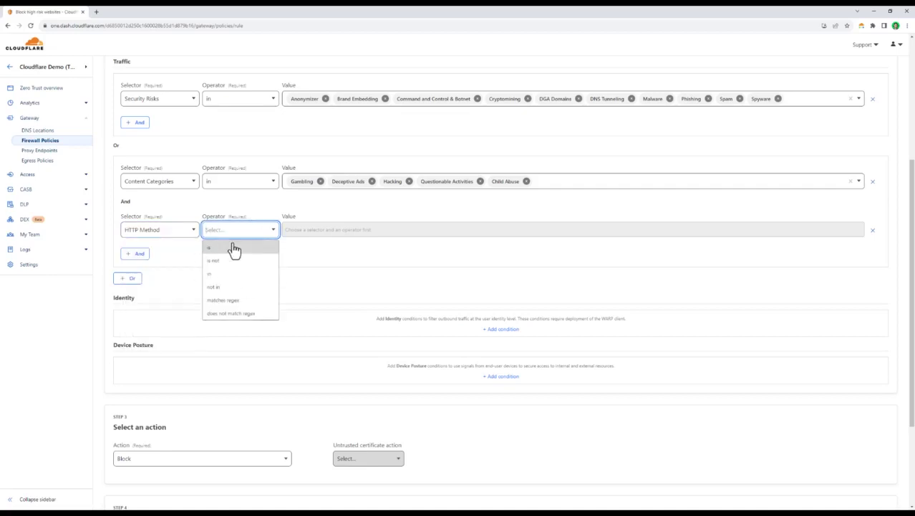
left_click(230, 248)
left_click(338, 230)
scroll(332, 295, "down", 1)
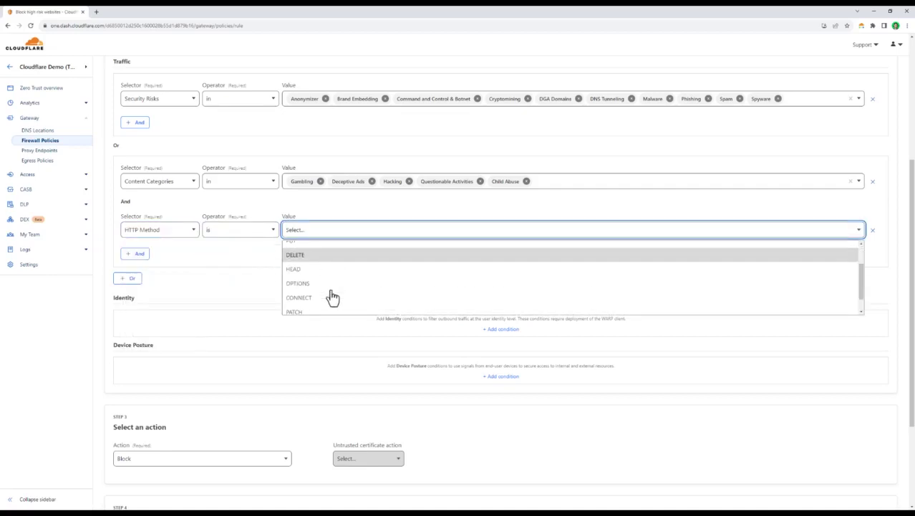
left_click(872, 231)
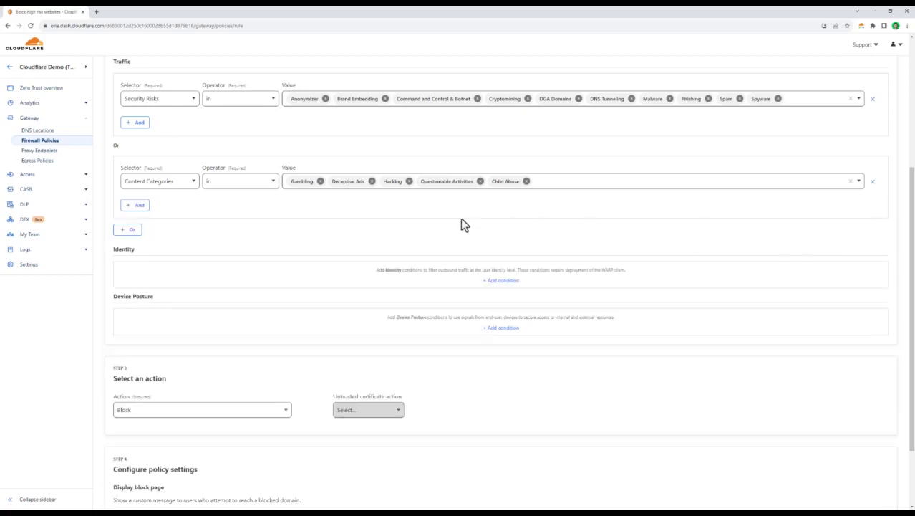
left_click(511, 329)
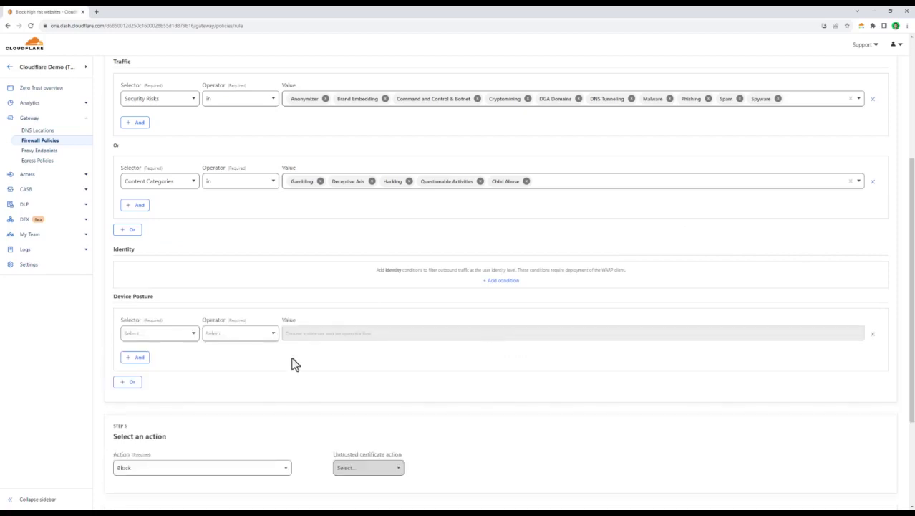
left_click(195, 340)
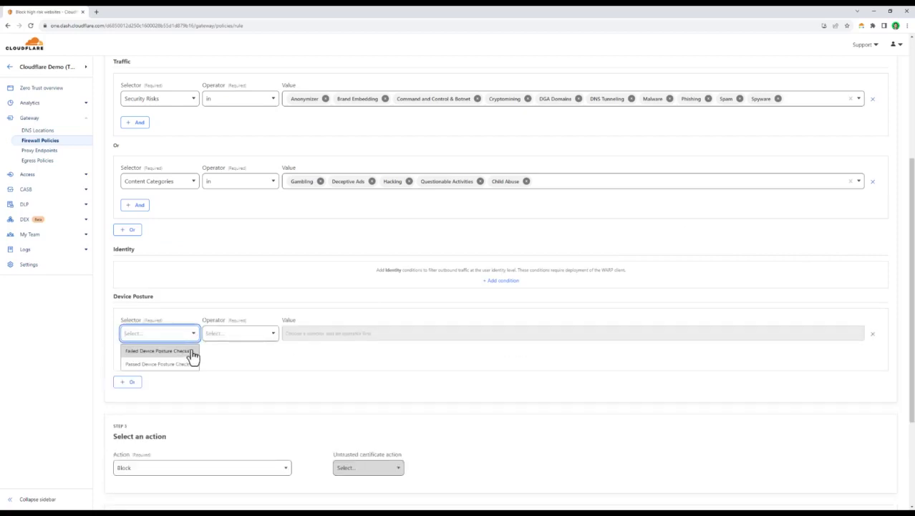
left_click(189, 351)
left_click(267, 334)
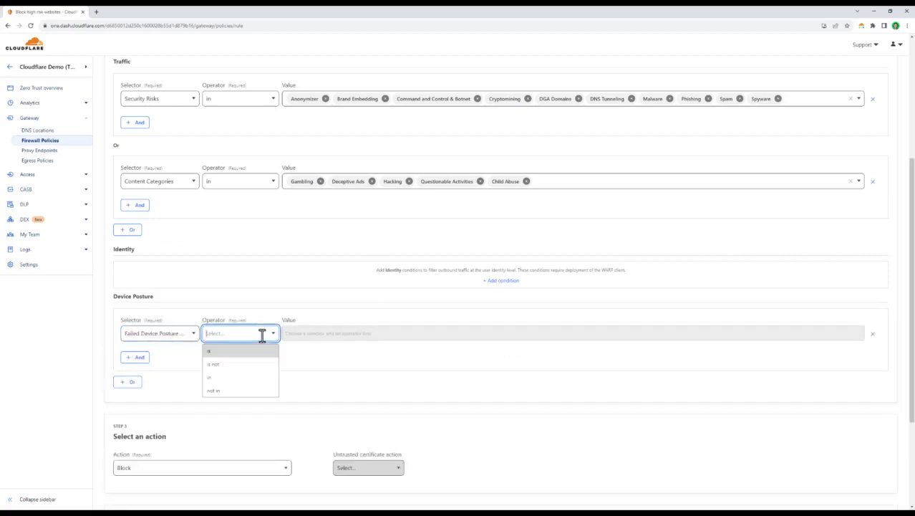
left_click(231, 377)
left_click(321, 336)
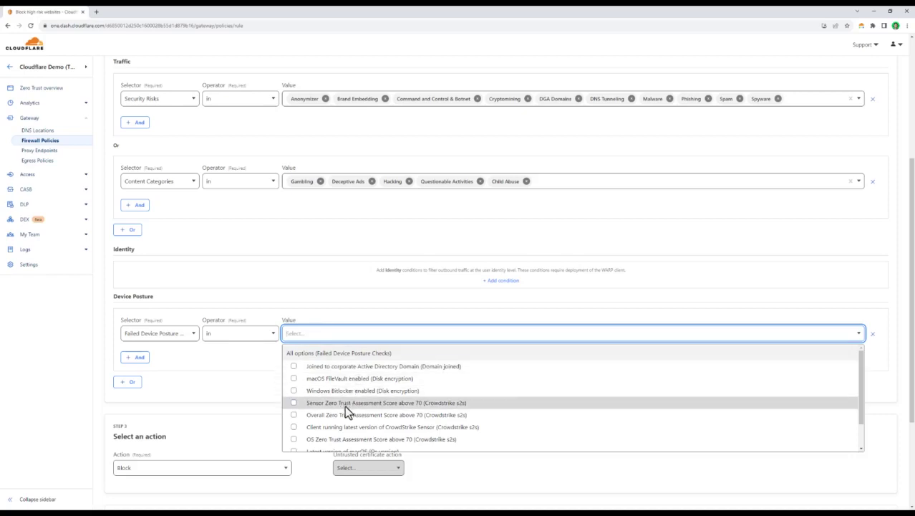
scroll(342, 423, "down", 1)
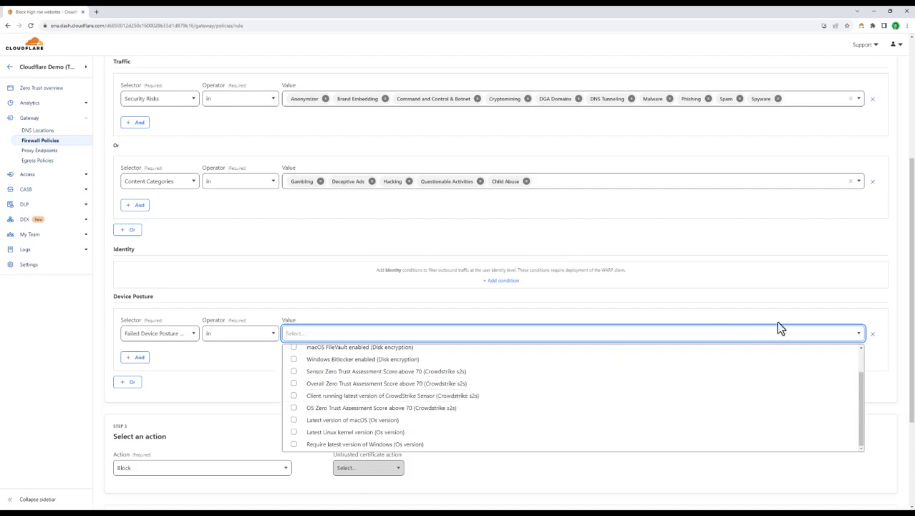
left_click(874, 335)
scroll(859, 351, "down", 2)
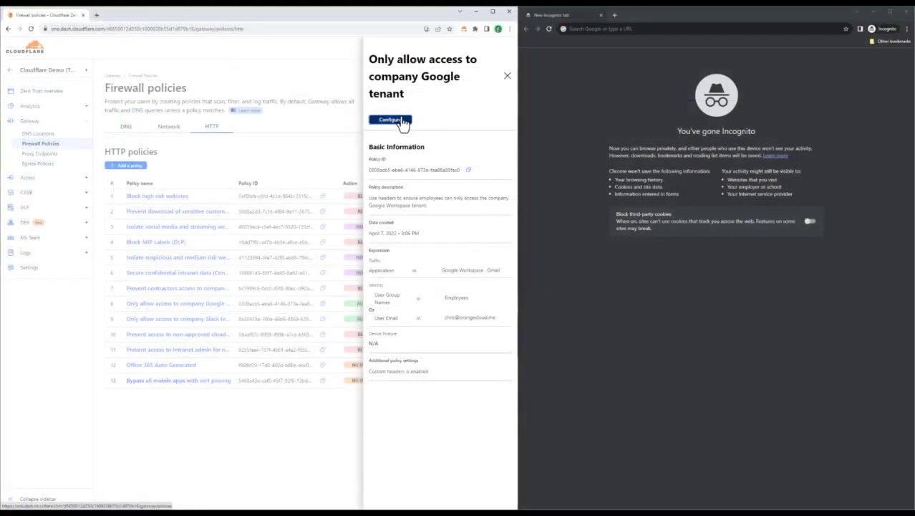
- Open the Google tenant policy and review its Allow action with header X-Googapps-Allowed-Domains set to skyflash.co
left_click(401, 120)
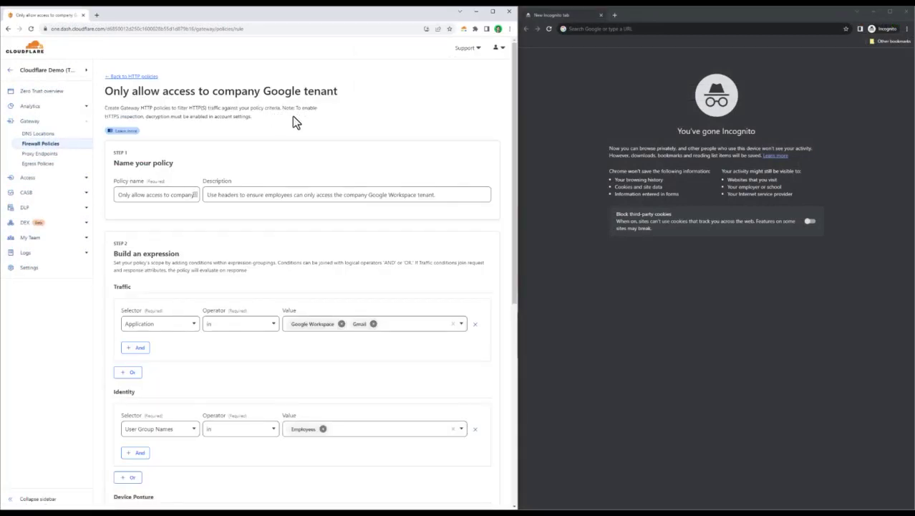
scroll(292, 121, "down", 2)
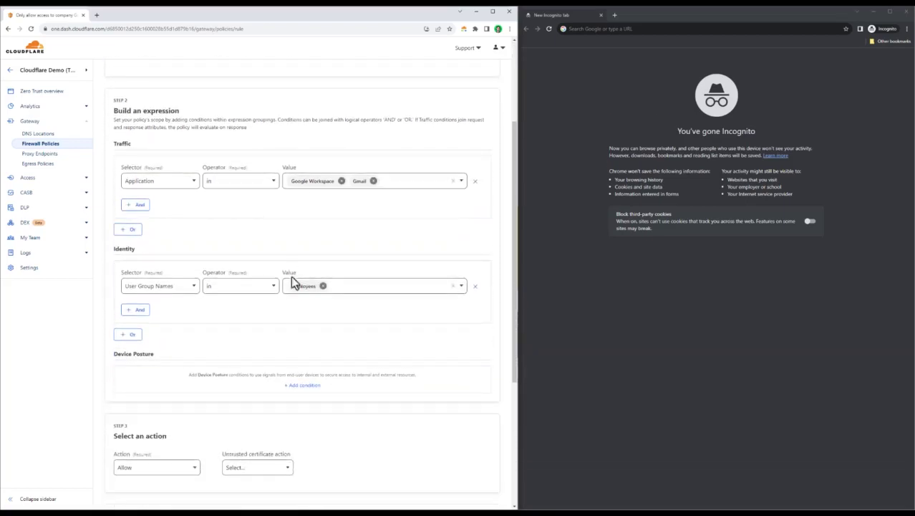
scroll(289, 313, "down", 3)
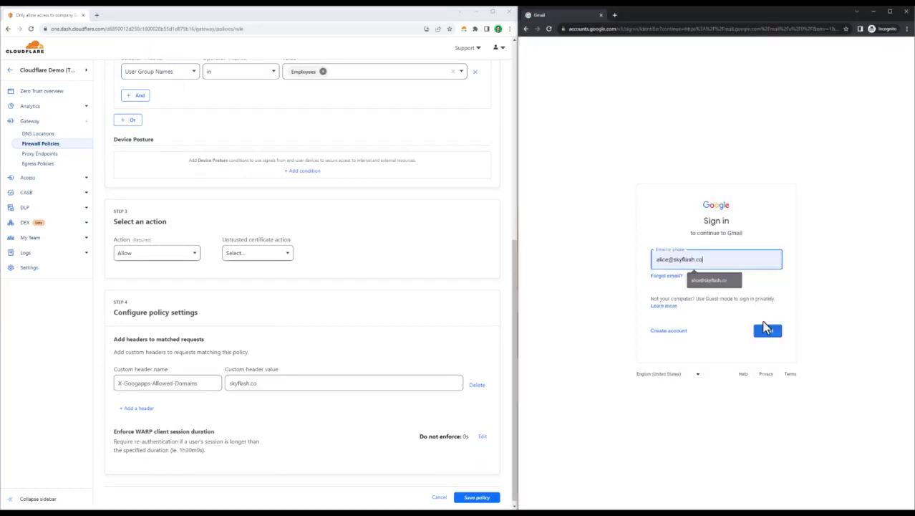
- Try signing into Gmail in incognito with a personal Gmail address and see it refused
left_click(765, 328)
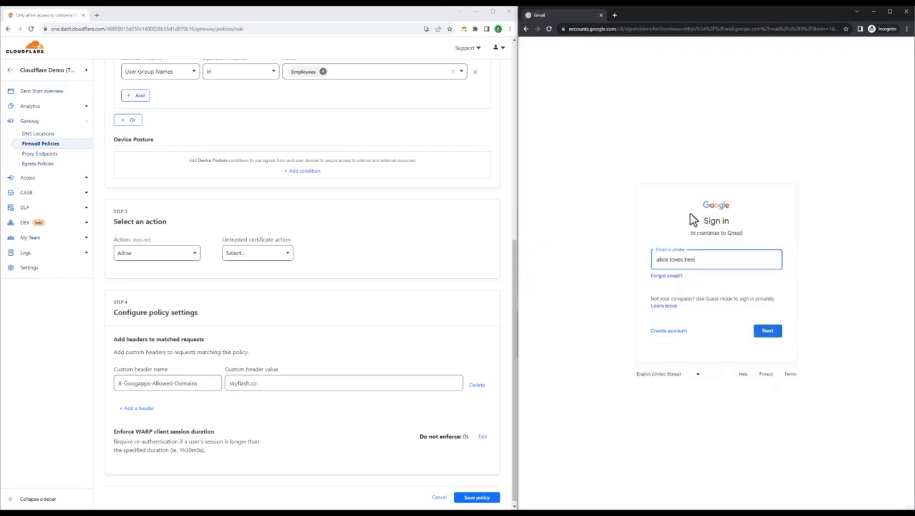
type("@gmail.com")
key("Return")
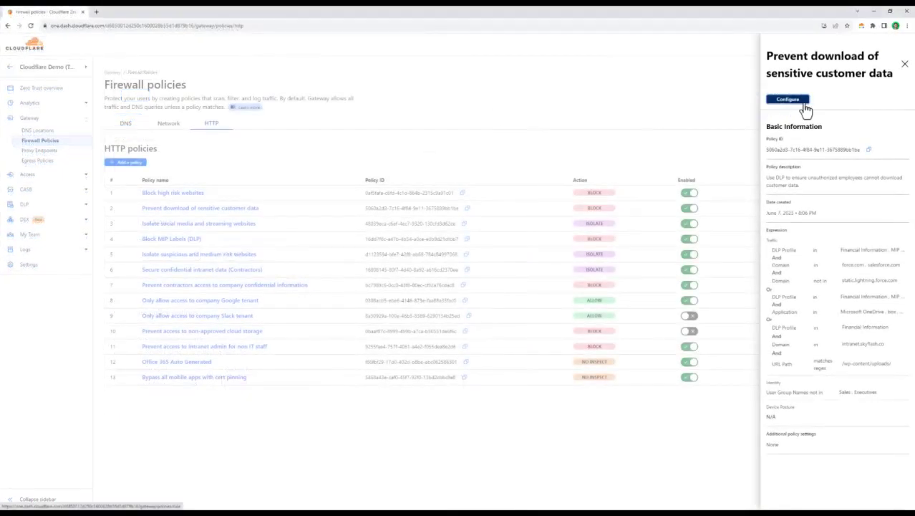
- Open the Prevent download of sensitive customer data policy and review its DLP conditions excluding Sales and Executives
left_click(802, 102)
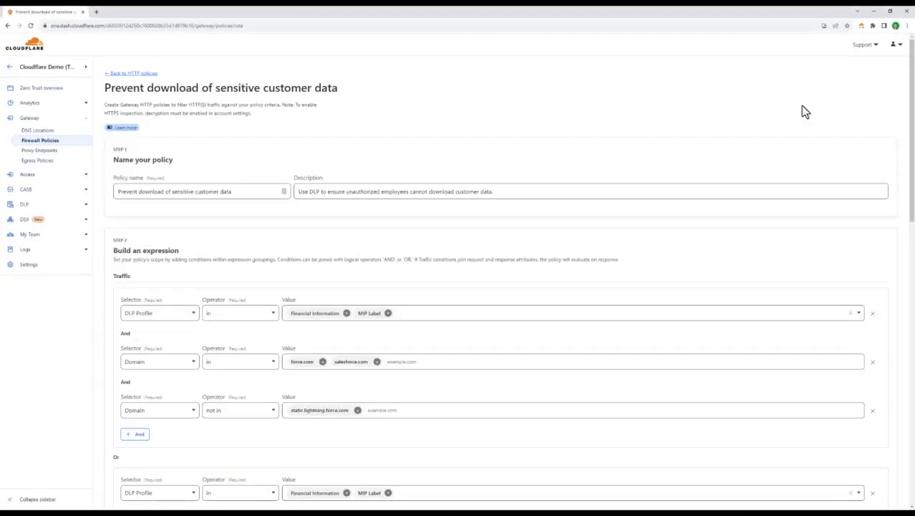
scroll(803, 111, "down", 3)
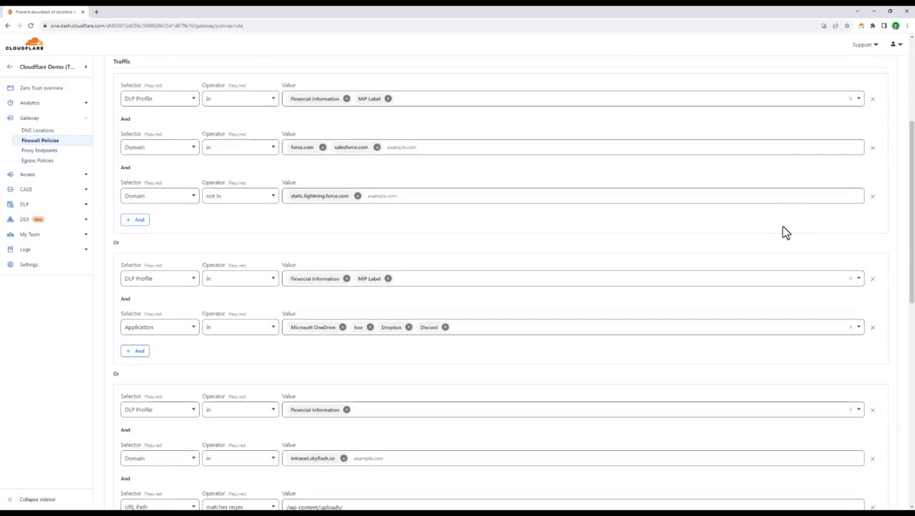
scroll(783, 230, "down", 3)
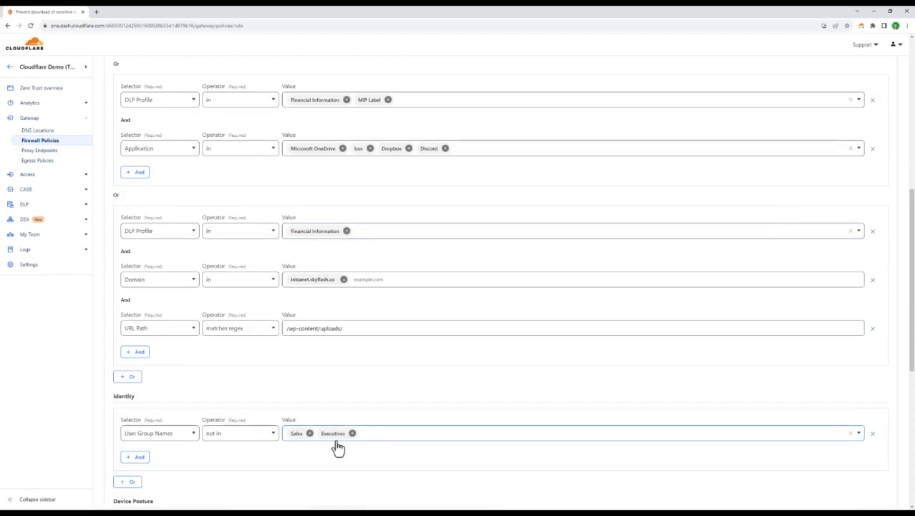
scroll(338, 447, "down", 1)
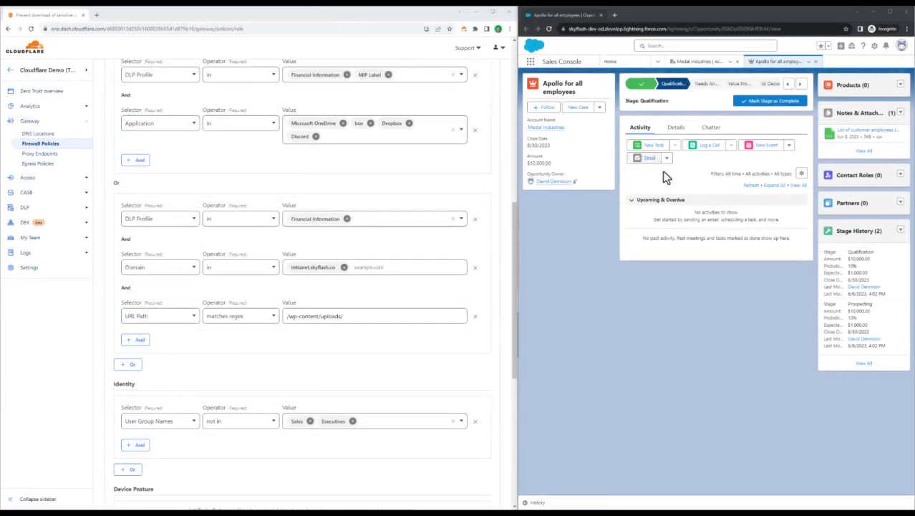
- Download the List of customer employees file in Salesforce and confirm the Unauthorized access block page
left_click(886, 132)
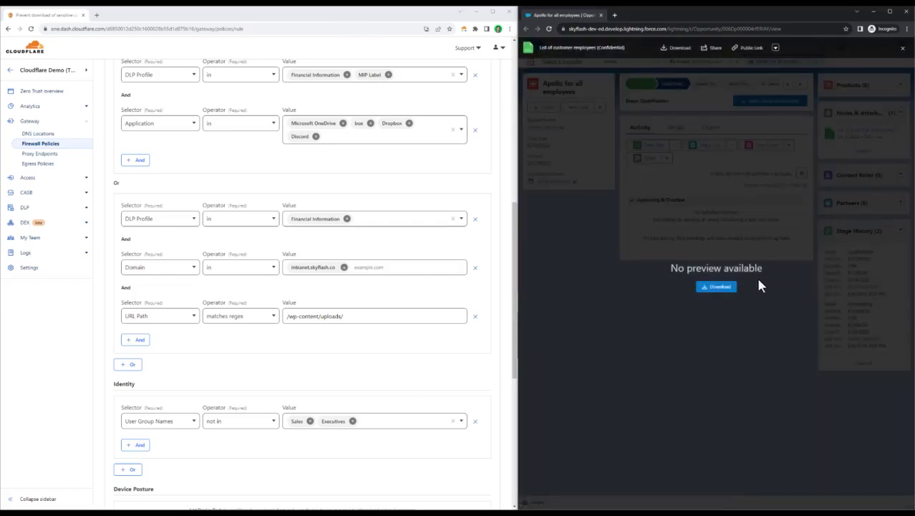
left_click(725, 289)
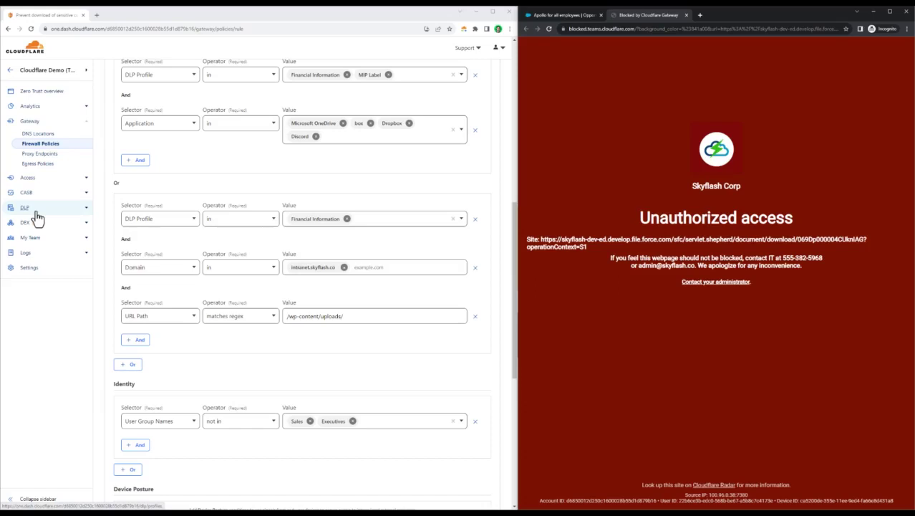
left_click(149, 191)
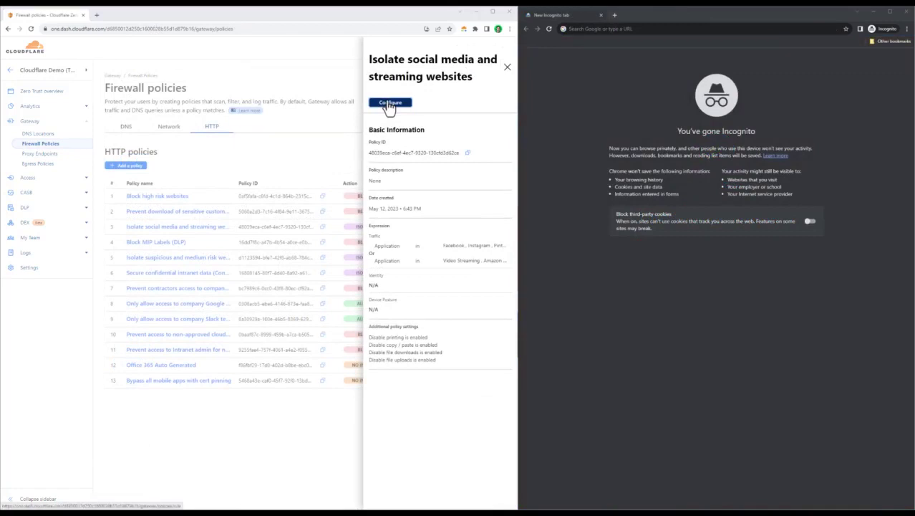
- Open the Isolate social media and streaming websites policy and review its Isolate action and policy settings
left_click(389, 103)
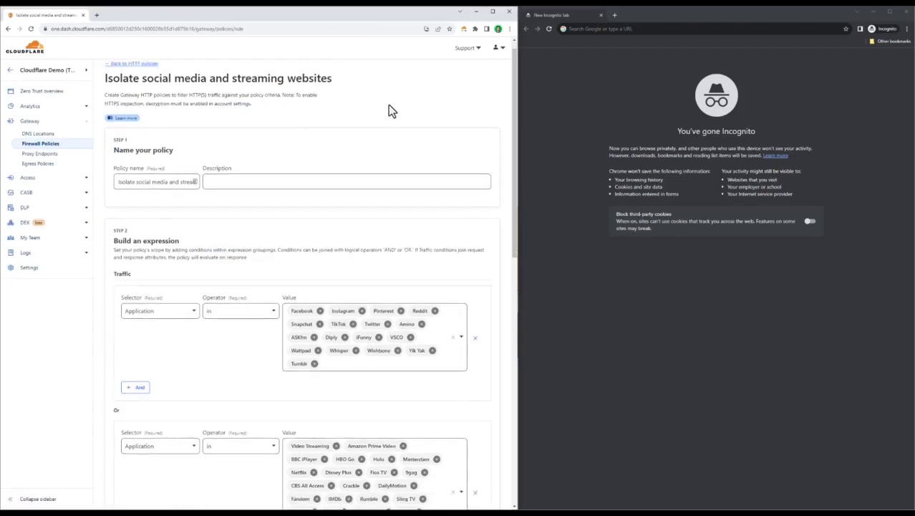
scroll(389, 105, "down", 2)
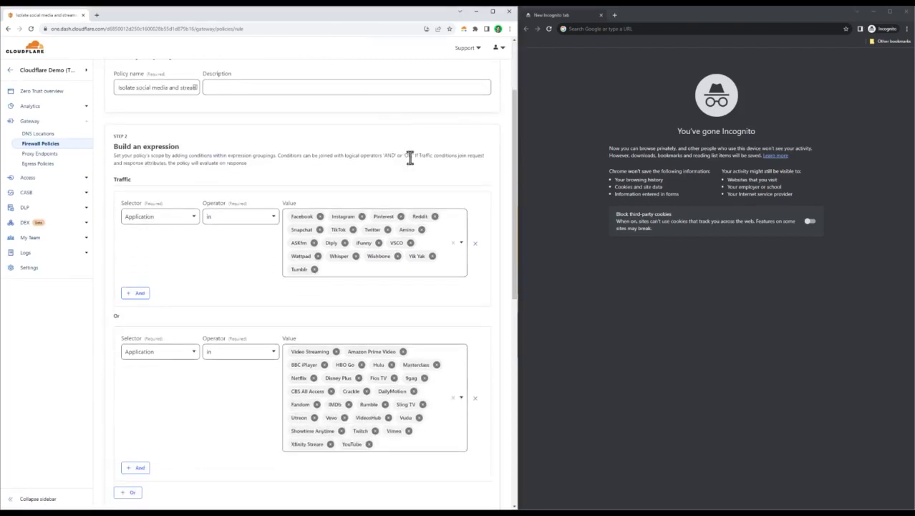
scroll(409, 158, "down", 3)
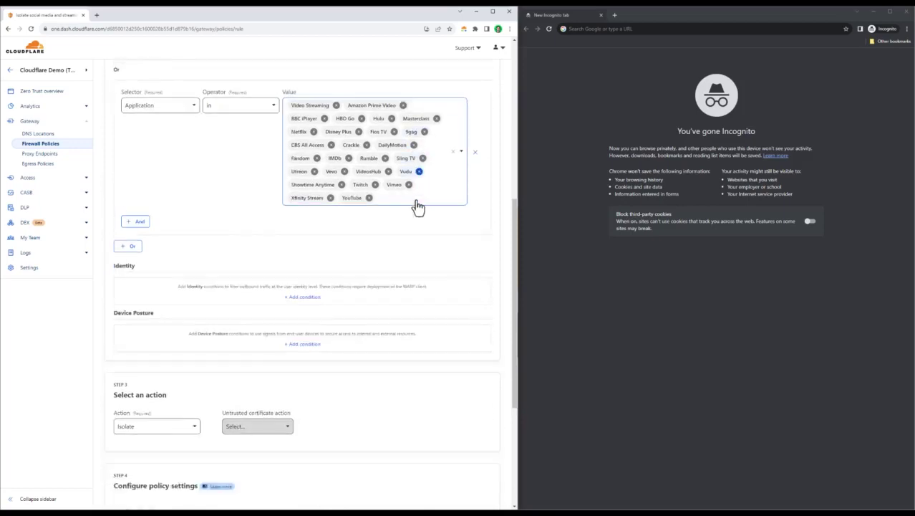
scroll(418, 207, "down", 2)
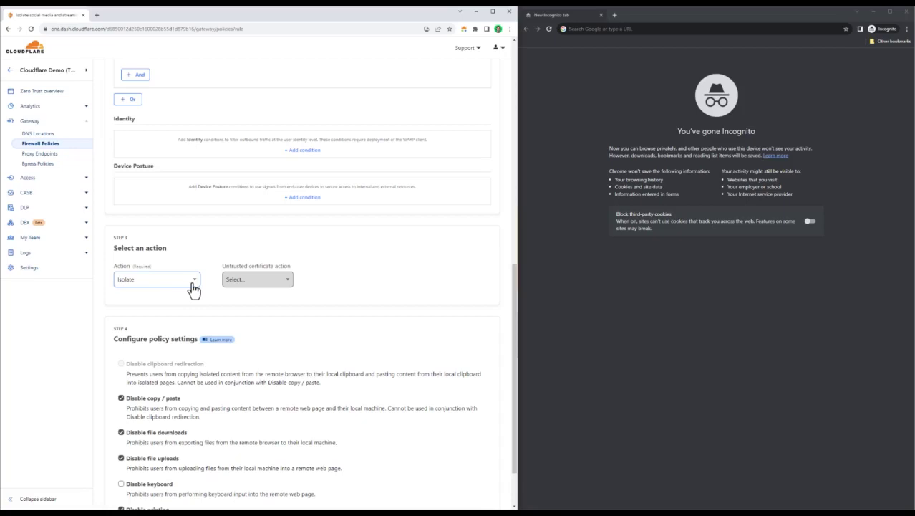
scroll(193, 288, "down", 2)
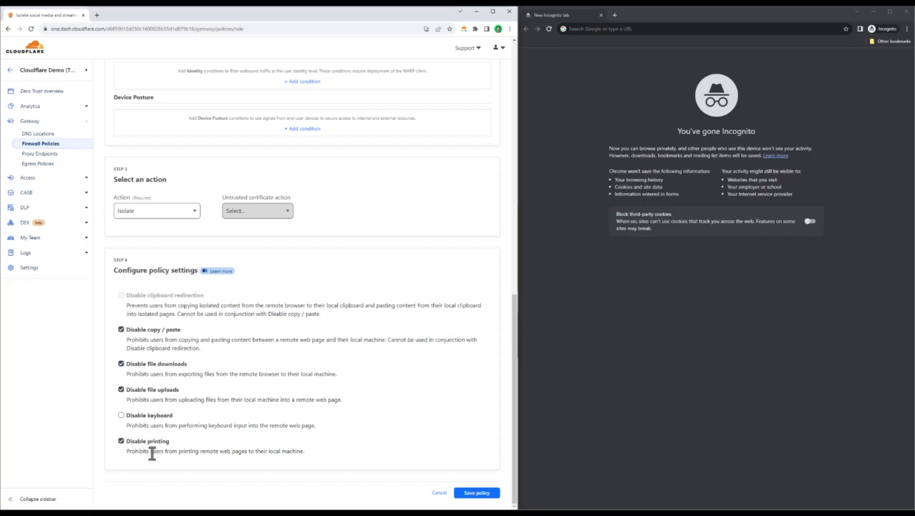
left_click(659, 29)
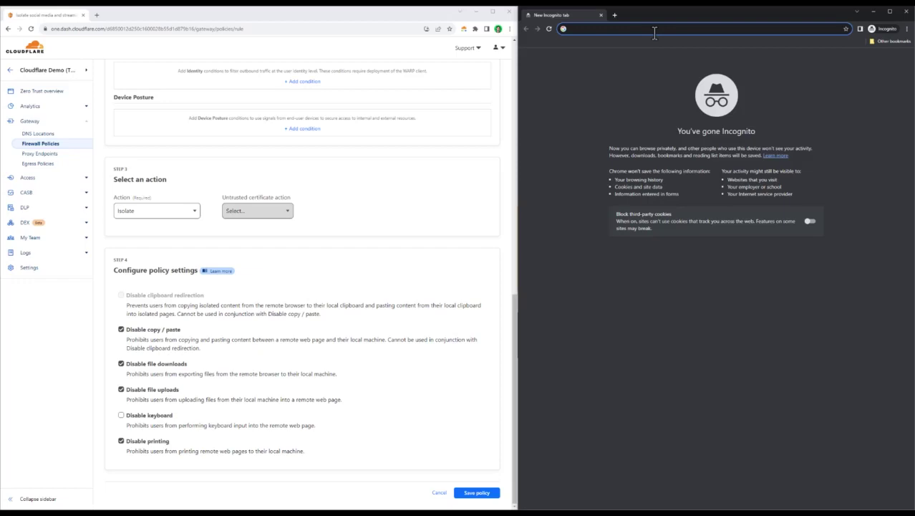
- Load twitter.com in incognito and confirm browser isolation through the debug details and context menu
type("twitter.com")
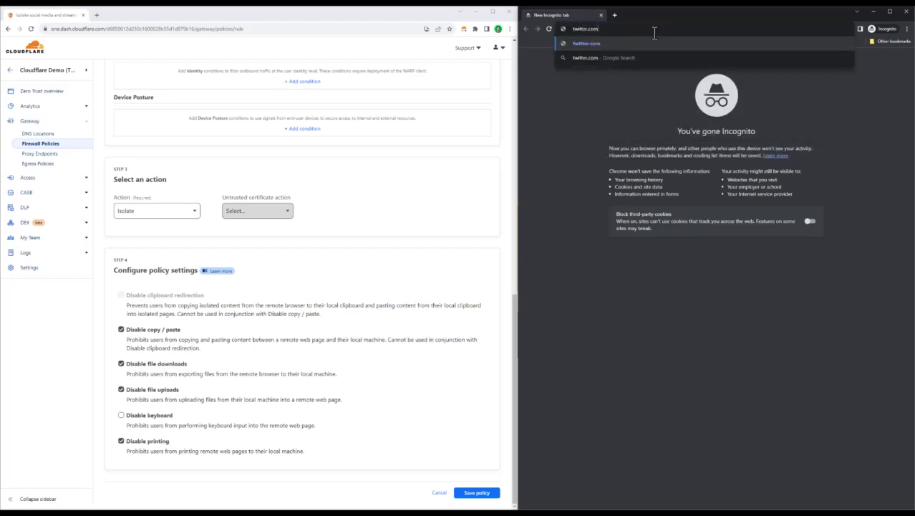
key("Return")
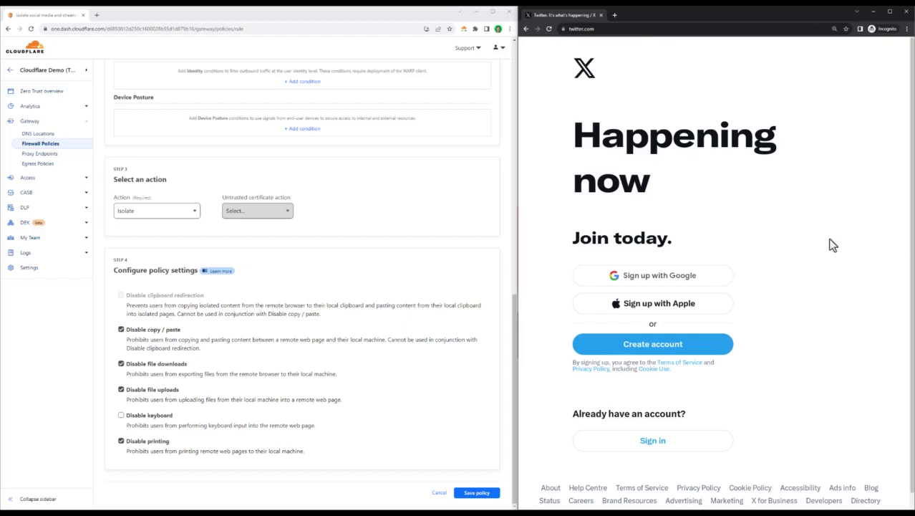
key("ctrl+alt+shift+d")
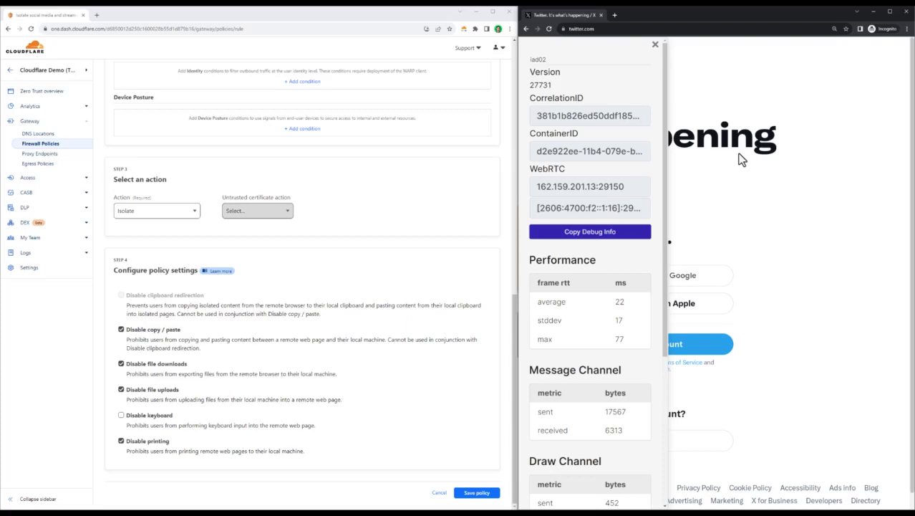
right_click(792, 134)
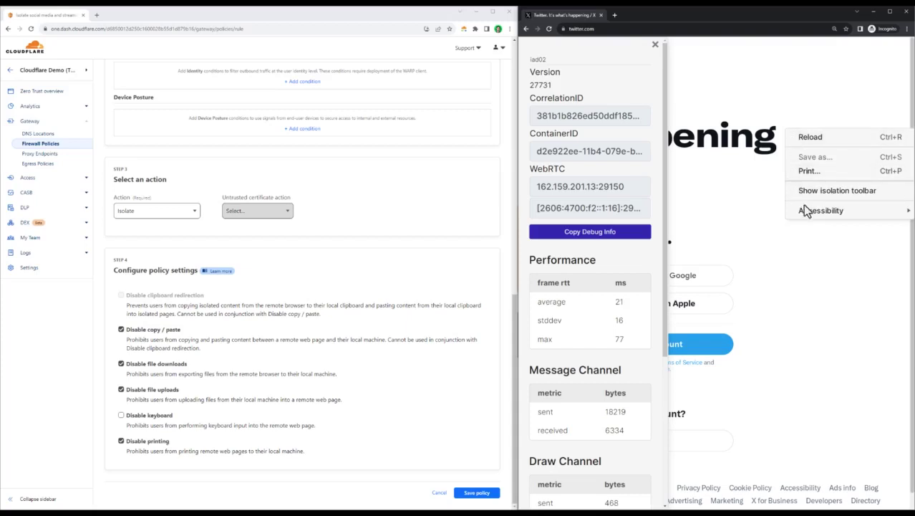
mouse_move(803, 206)
left_click(742, 198)
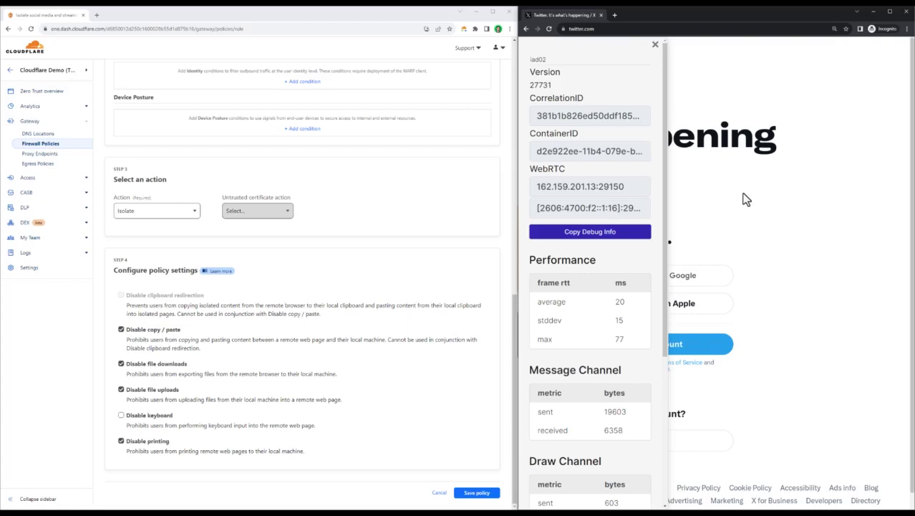
left_click(654, 44)
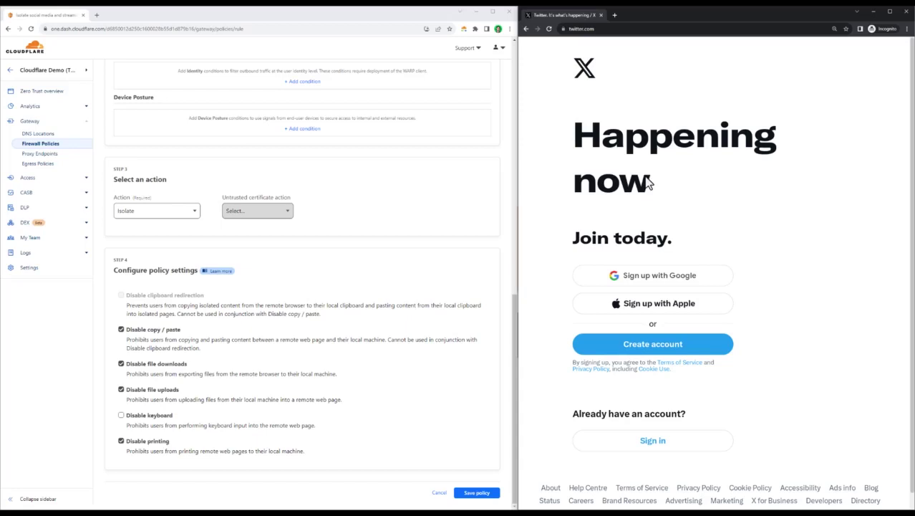
- Select the 'Happening now' heading on the isolated Twitter page and confirm copying is blocked
triple_click(628, 174)
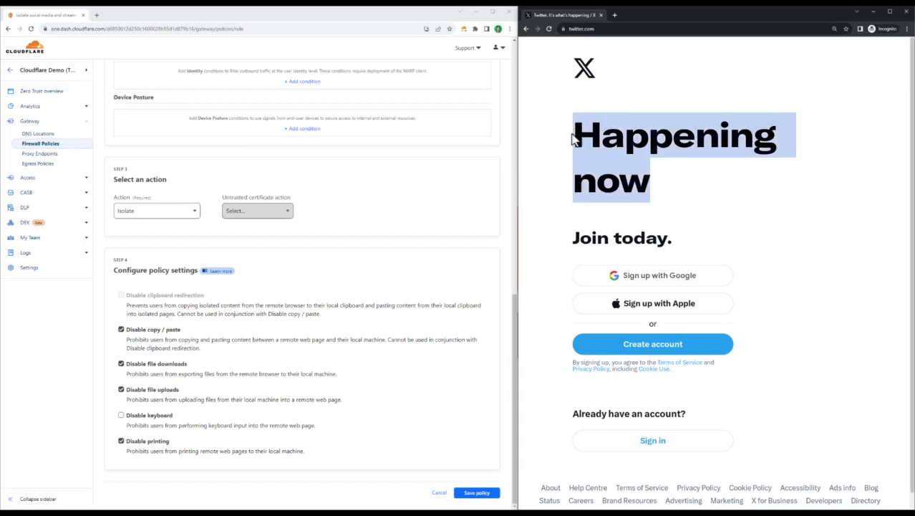
right_click(607, 142)
left_click(609, 150)
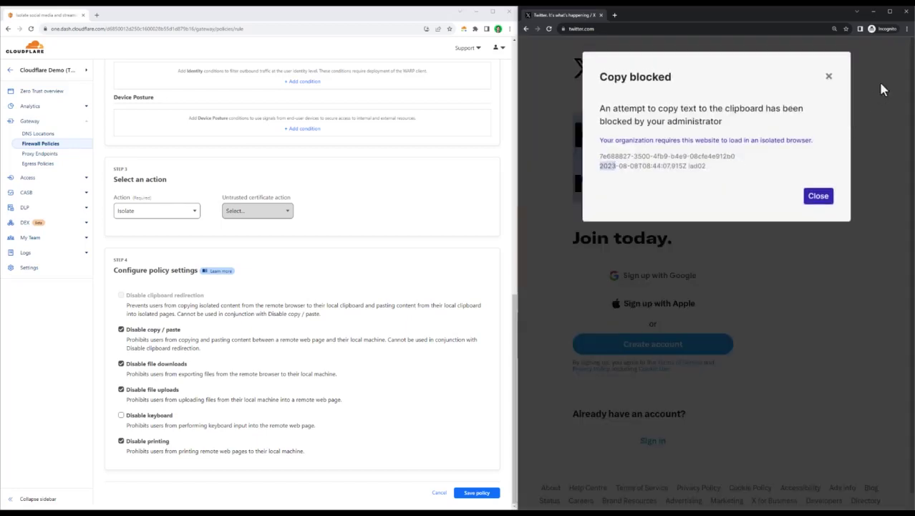
left_click(829, 79)
- Confirm printing the isolated page is disabled, then clear the text selection
right_click(631, 178)
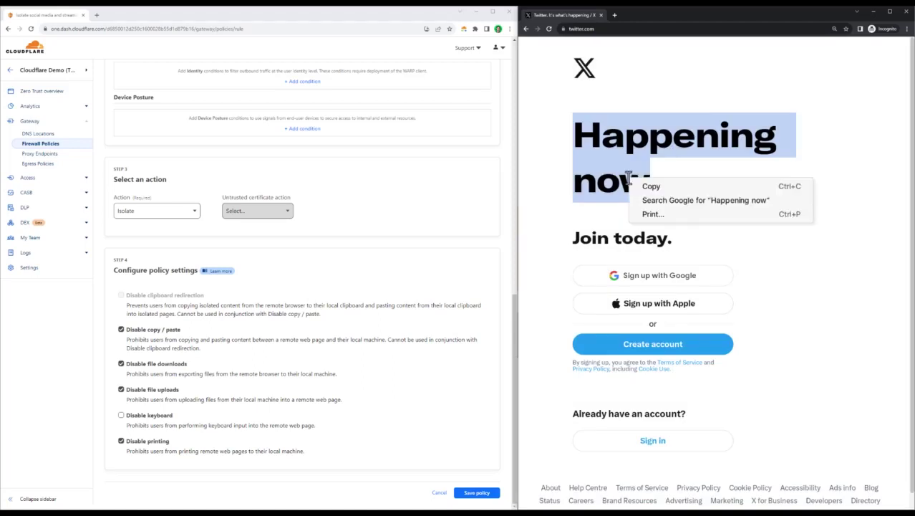
left_click(649, 217)
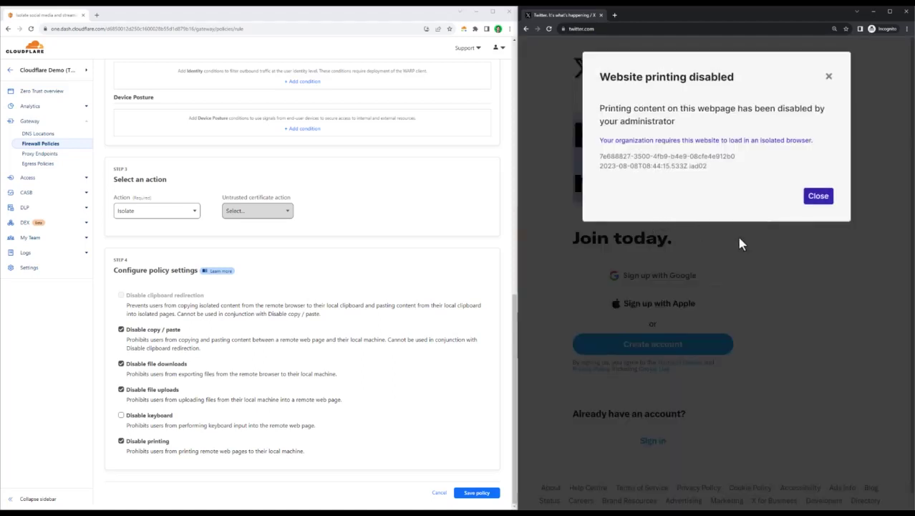
left_click(818, 197)
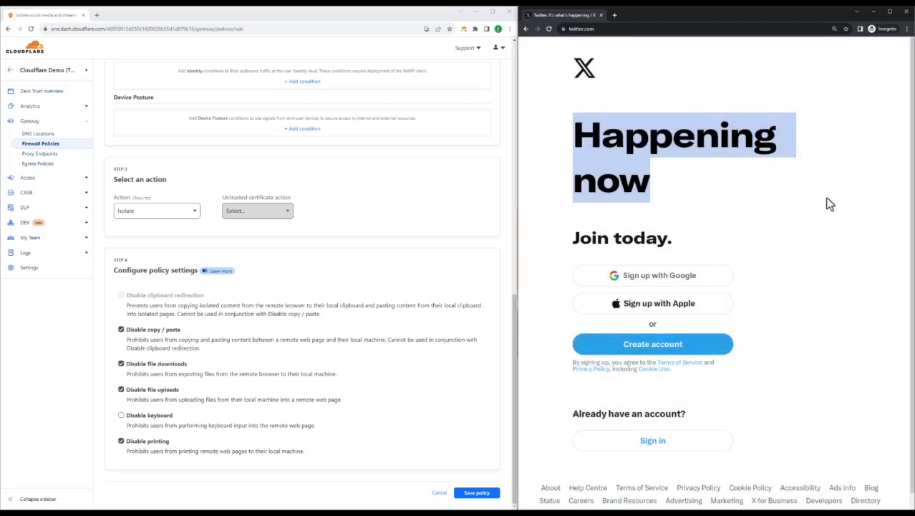
left_click(830, 204)
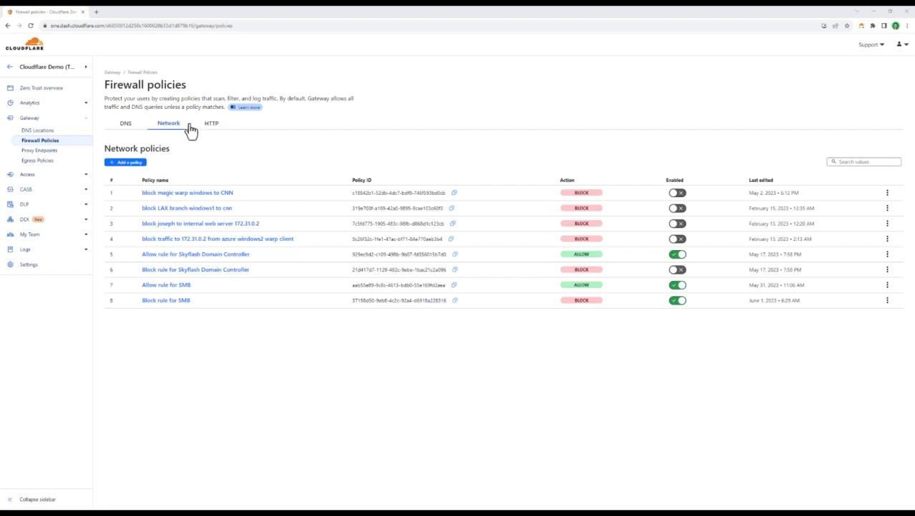
- View Gateway analytics for Last 30 days, showing 263k allowed and 120 blocked queries
left_click(34, 105)
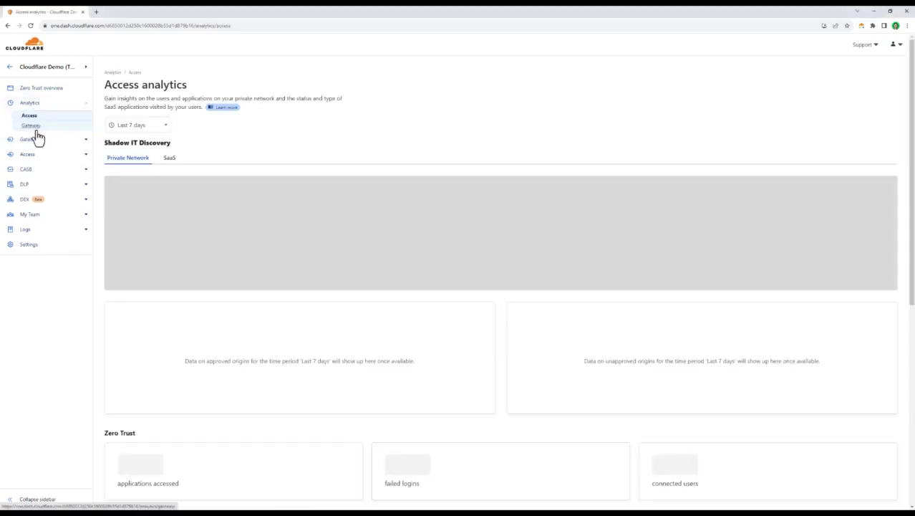
left_click(38, 127)
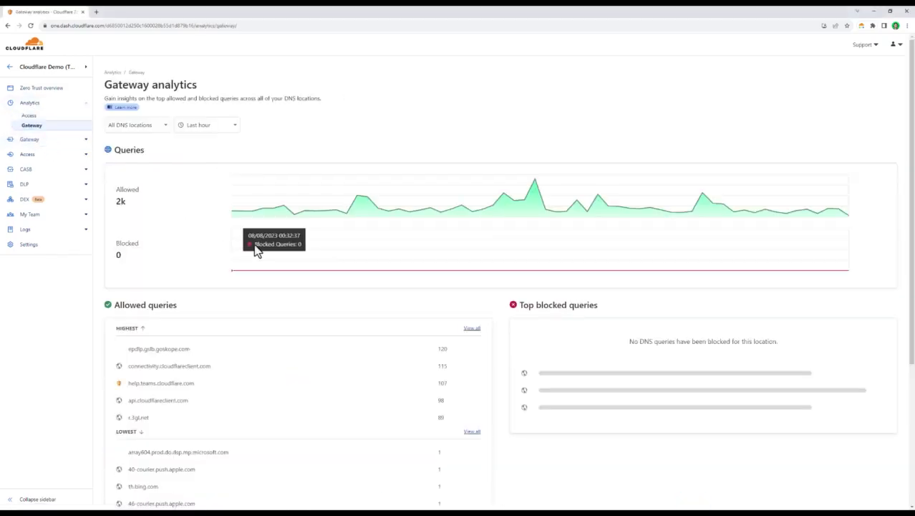
left_click(210, 129)
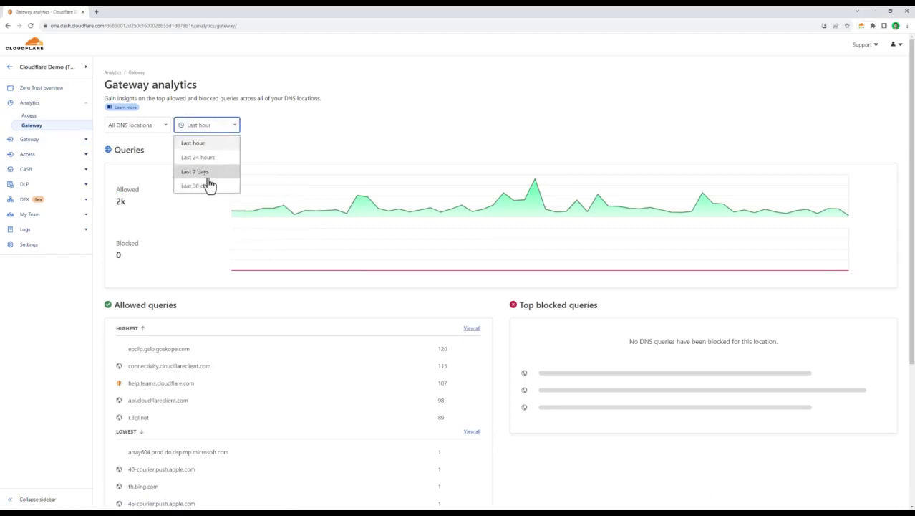
left_click(209, 184)
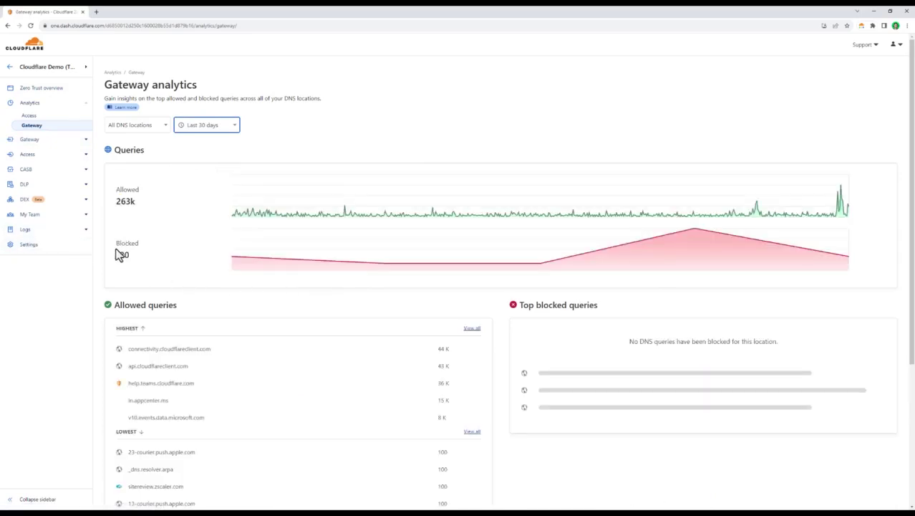
scroll(141, 262, "down", 2)
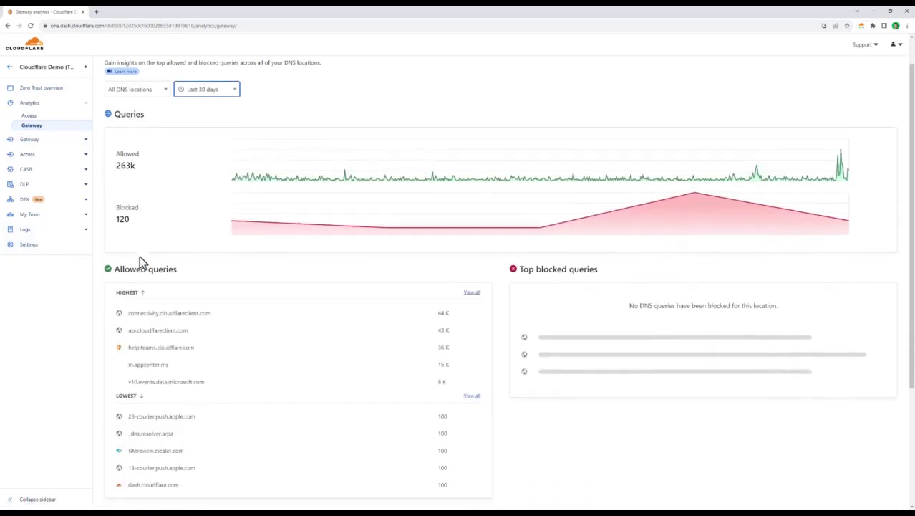
scroll(140, 261, "up", 1)
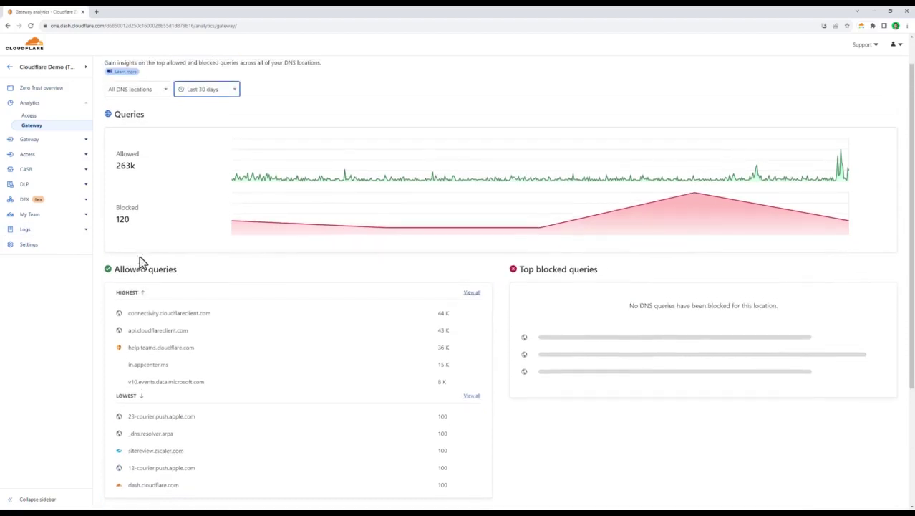